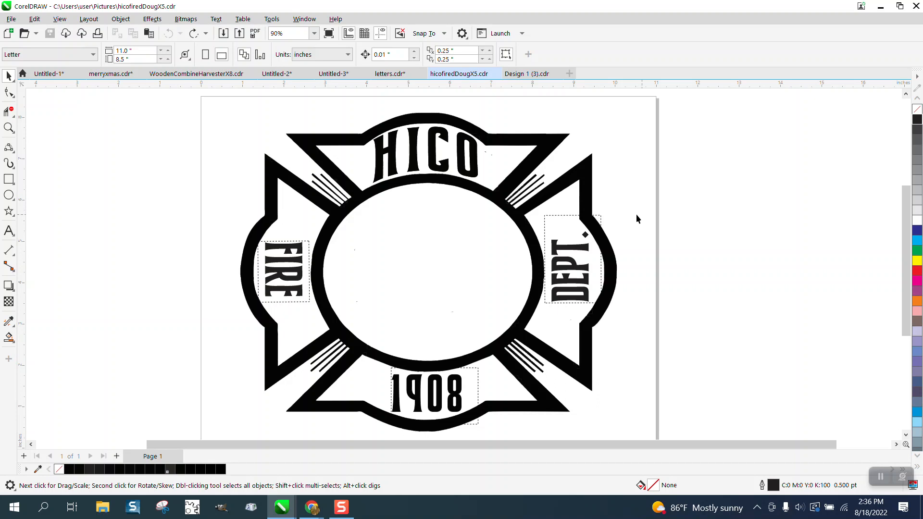
# Convert the DEPT., FIRE and 1908 paragraph texts on the emblem to artistic text.
pyautogui.click(601, 218)
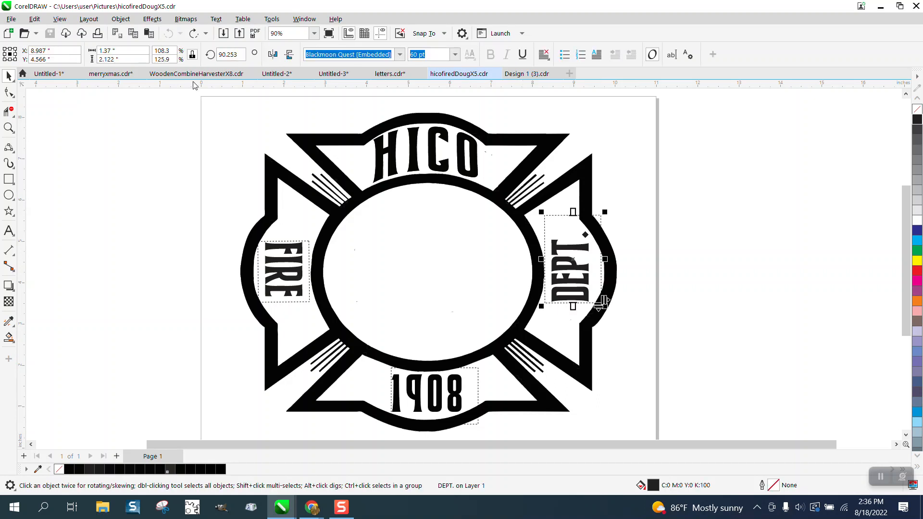
pyautogui.click(215, 19)
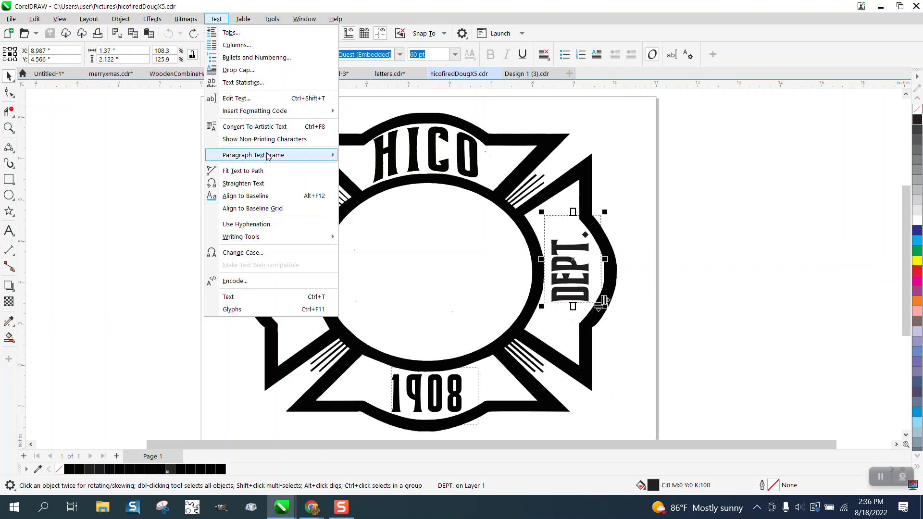
pyautogui.click(245, 126)
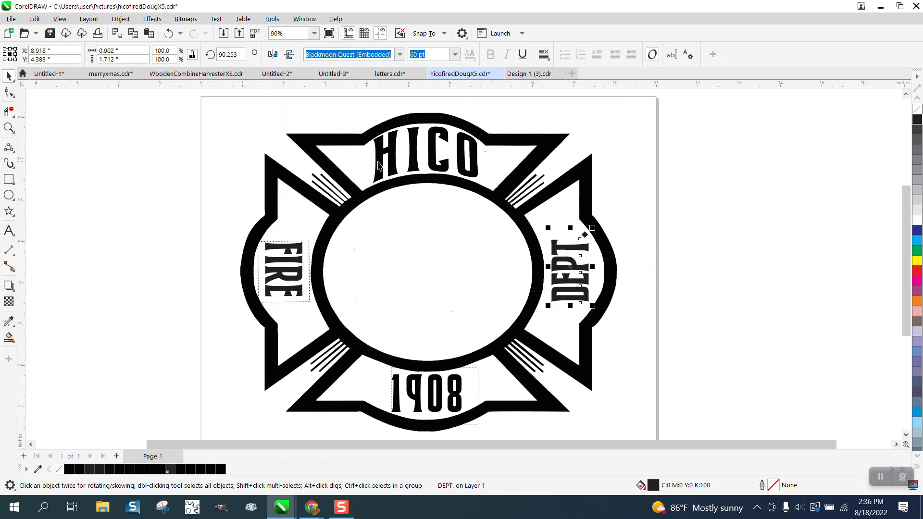
pyautogui.click(306, 244)
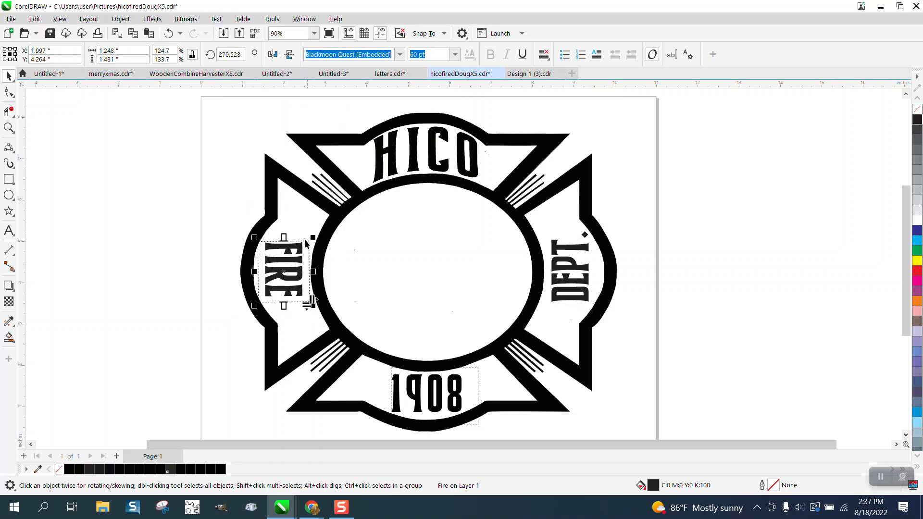
pyautogui.click(216, 19)
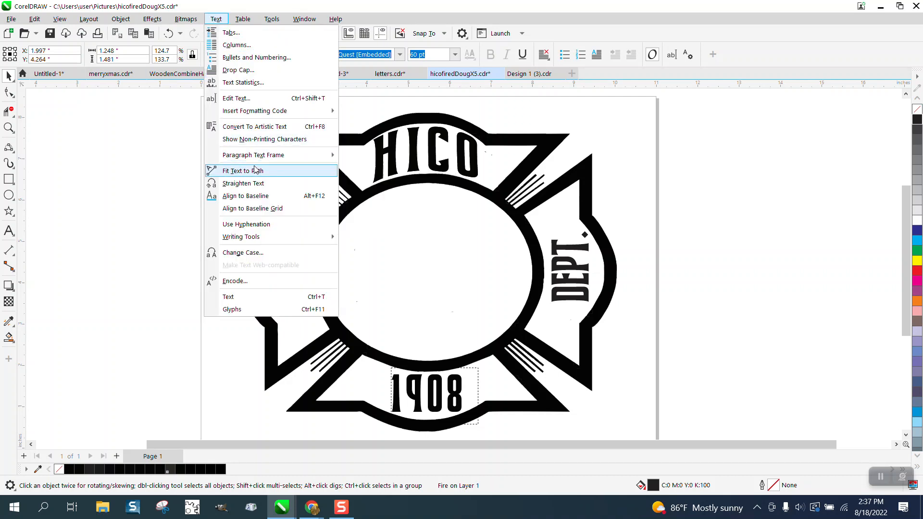
pyautogui.click(260, 127)
pyautogui.click(475, 383)
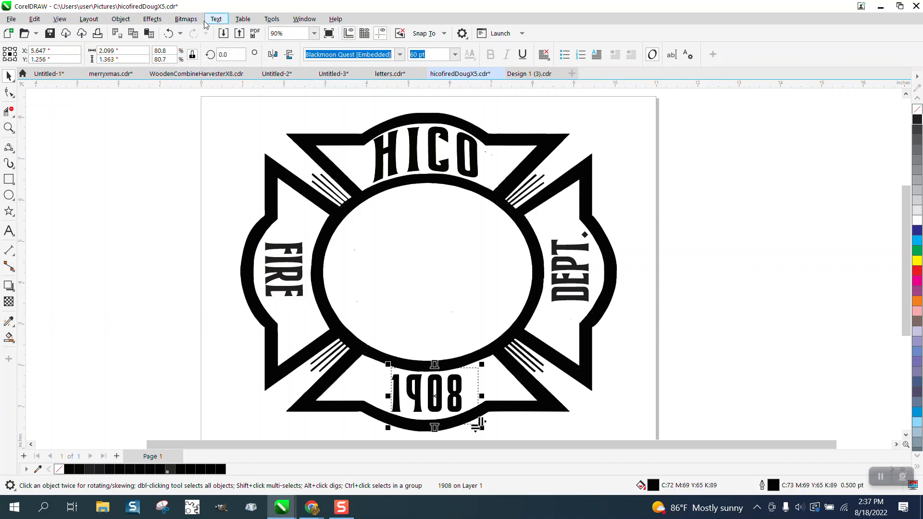
pyautogui.click(215, 19)
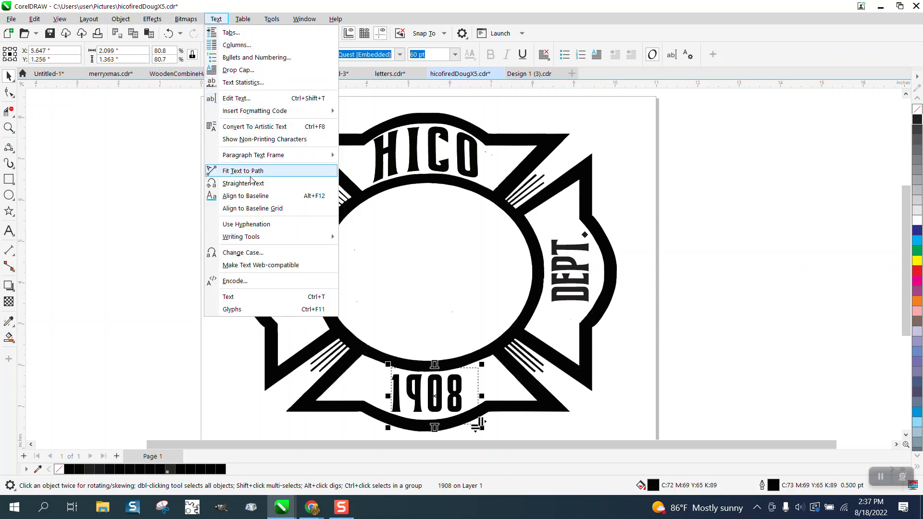
pyautogui.click(243, 128)
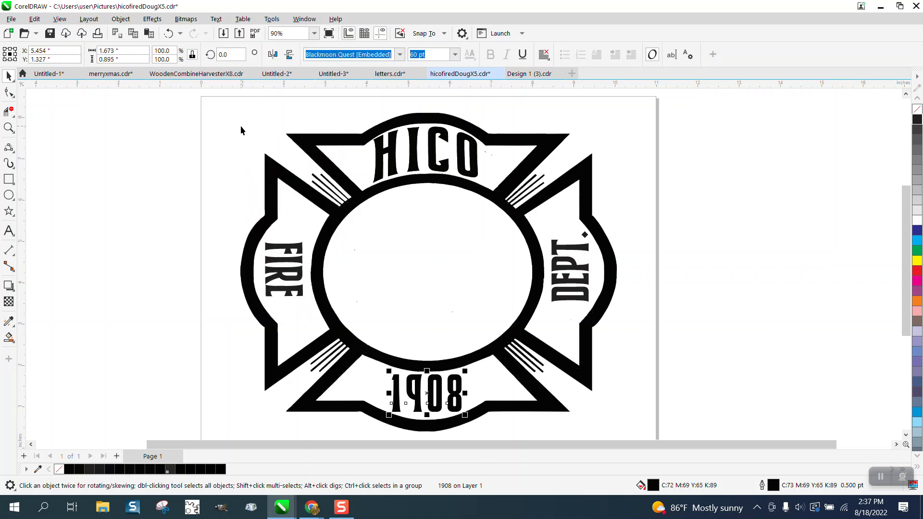
# Examine the emblem's edge quality up close around the upper arc and the corner beside the O of HICO.
pyautogui.click(9, 127)
pyautogui.moveTo(447, 120); pyautogui.dragTo(553, 184)
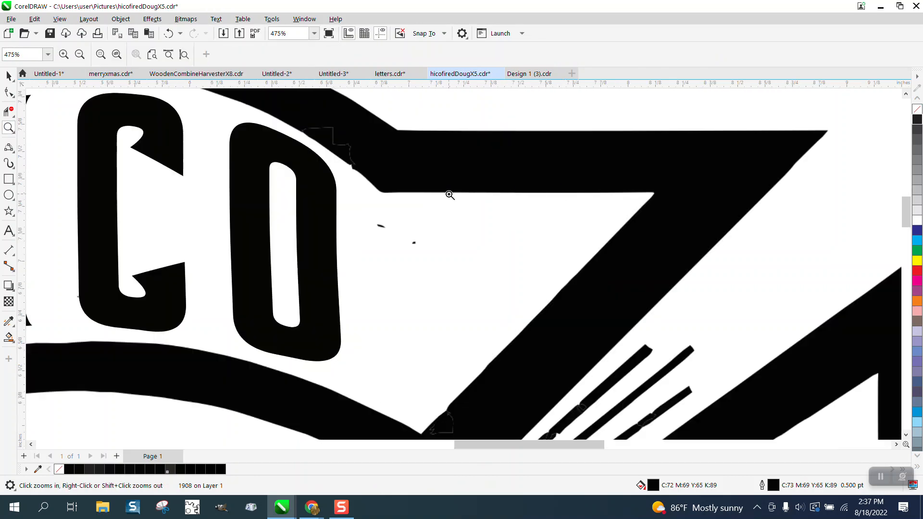
pyautogui.moveTo(346, 173); pyautogui.dragTo(470, 275)
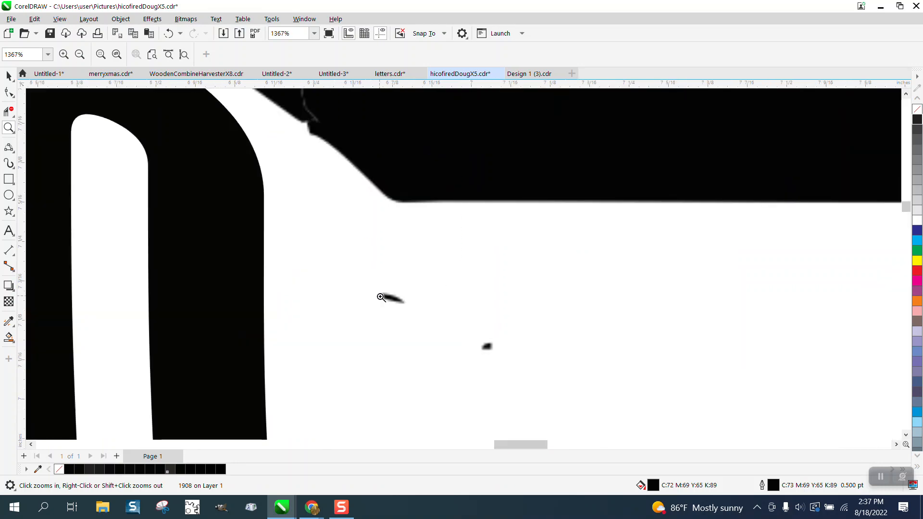
pyautogui.scroll(-4, 317, 139)
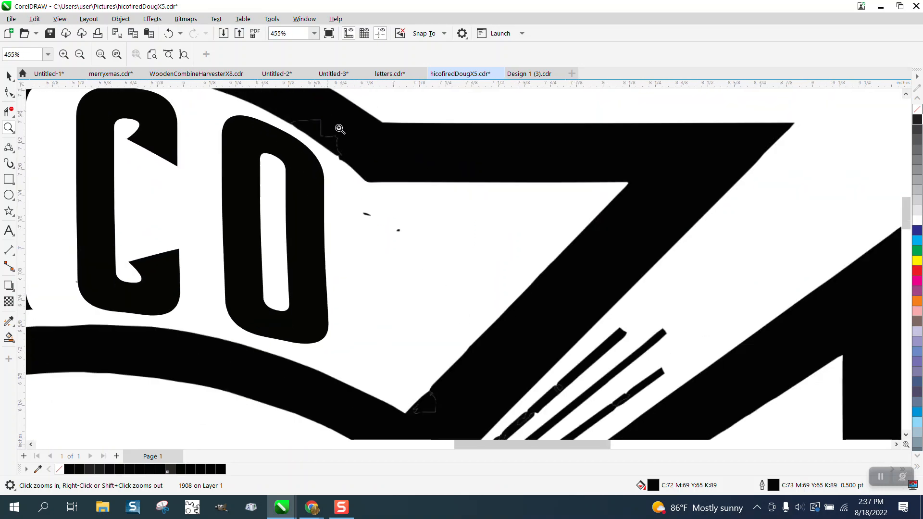
pyautogui.moveTo(328, 115); pyautogui.dragTo(387, 165)
pyautogui.scroll(-6, 262, 191)
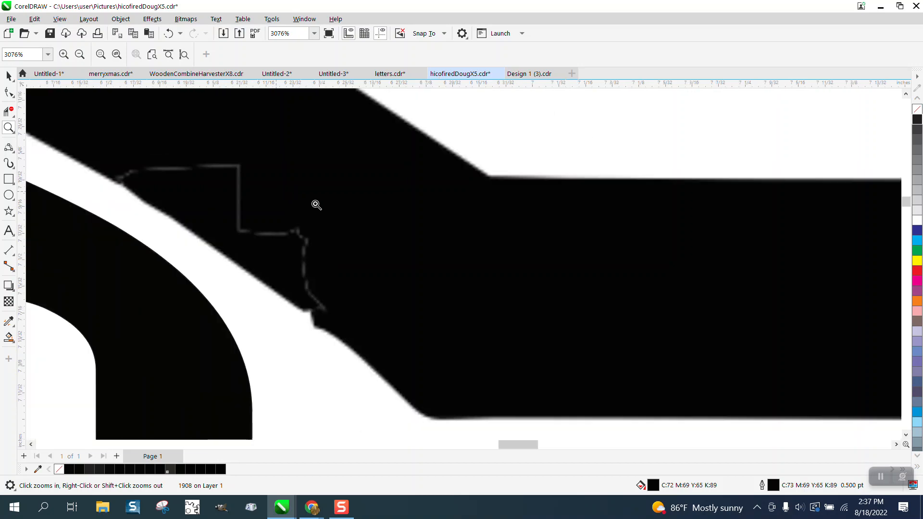
pyautogui.scroll(-3, 272, 203)
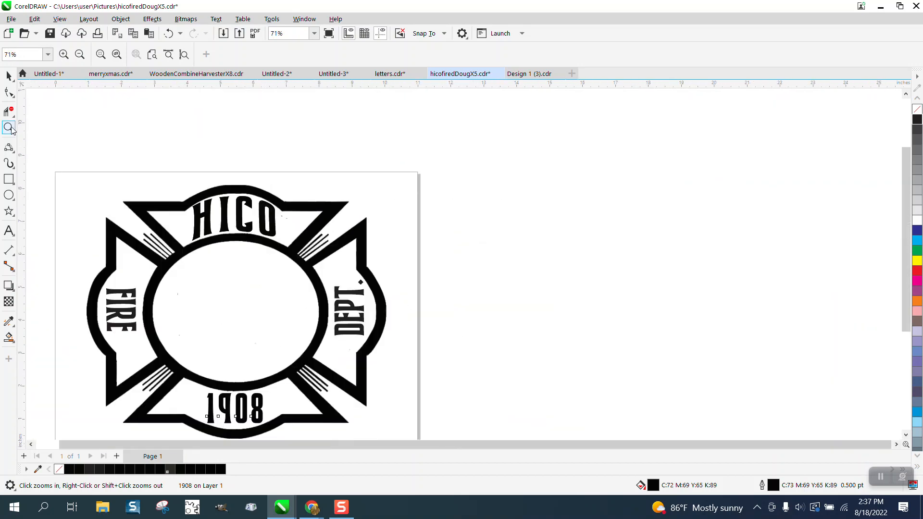
# Set the document's nudge distance to 10 inches and both duplicate distances to 0.
pyautogui.press('space')
pyautogui.click(338, 202)
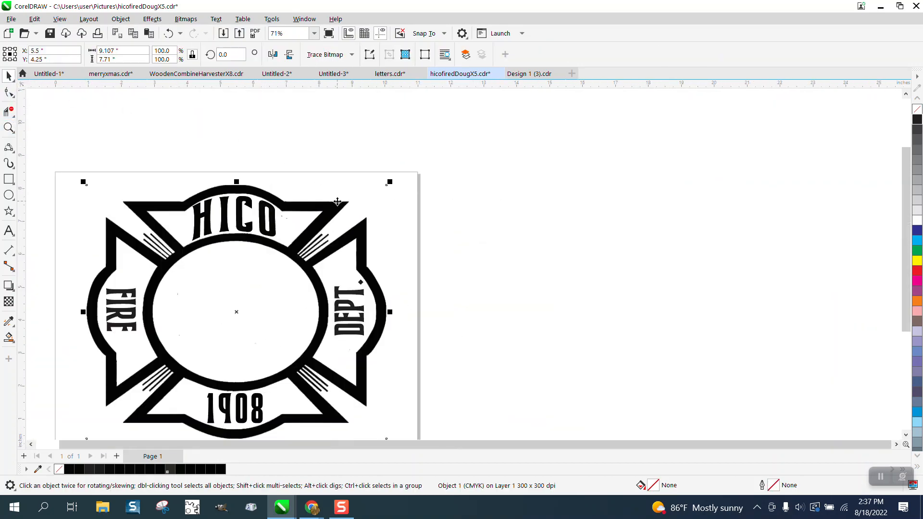
pyautogui.click(418, 140)
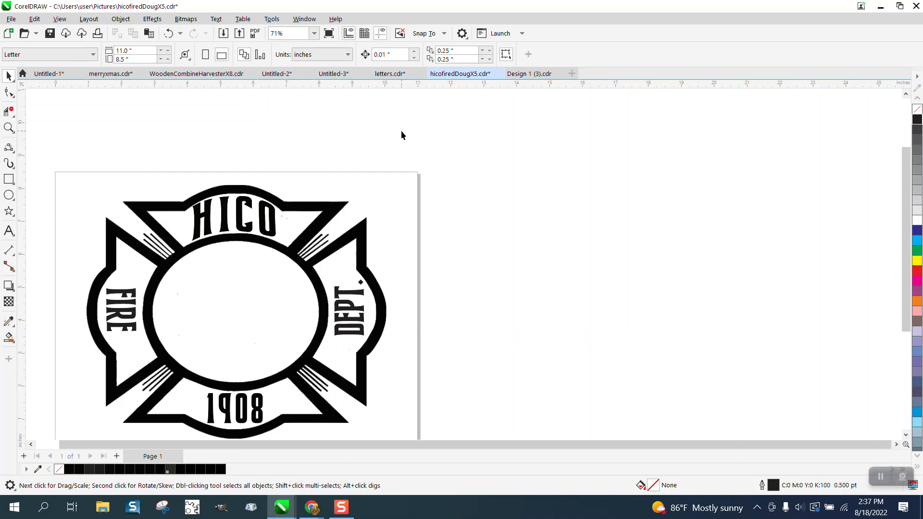
pyautogui.click(366, 191)
pyautogui.click(357, 139)
pyautogui.write('10')
pyautogui.press('Return')
pyautogui.doubleClick(456, 50)
pyautogui.write('0')
pyautogui.doubleClick(462, 60)
pyautogui.write('0')
pyautogui.press('Return')
# Move the emblem bitmap 10 inches to the right, clear of the text, and vectorize it with a Clipart outline trace.
pyautogui.click(365, 226)
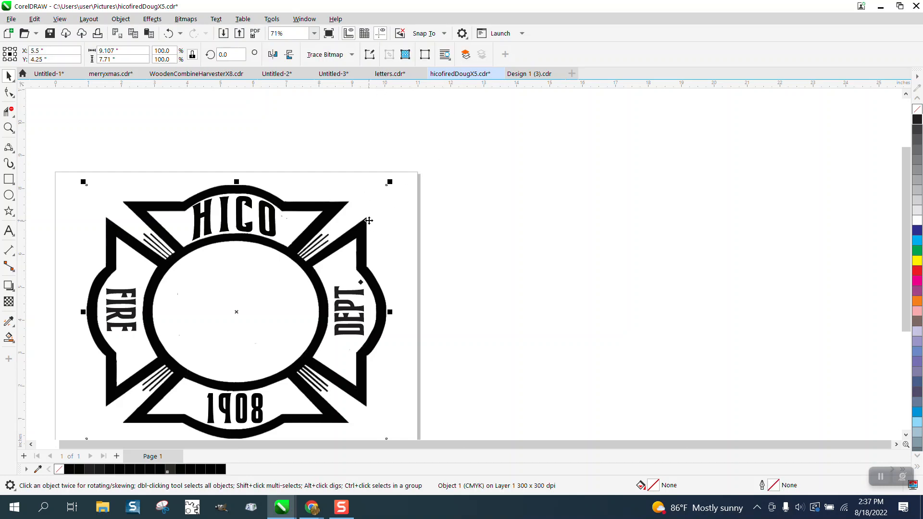
pyautogui.press('Right')
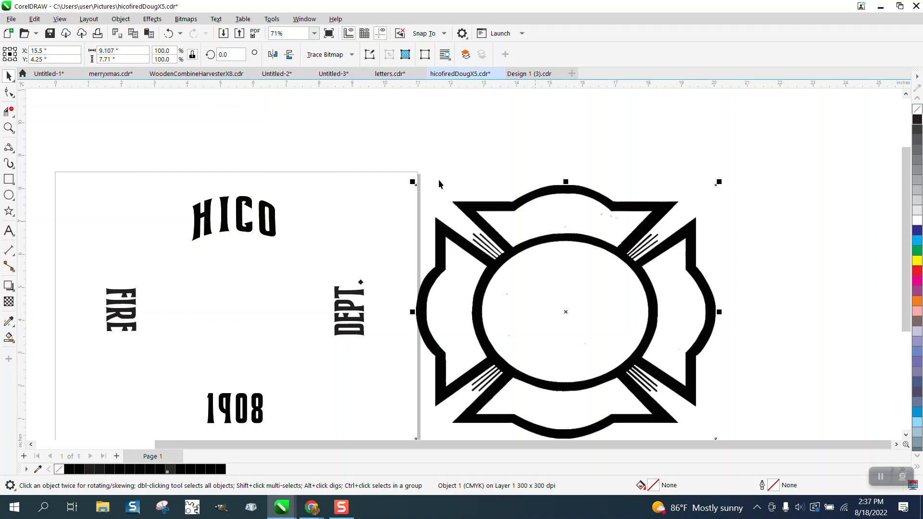
pyautogui.click(353, 57)
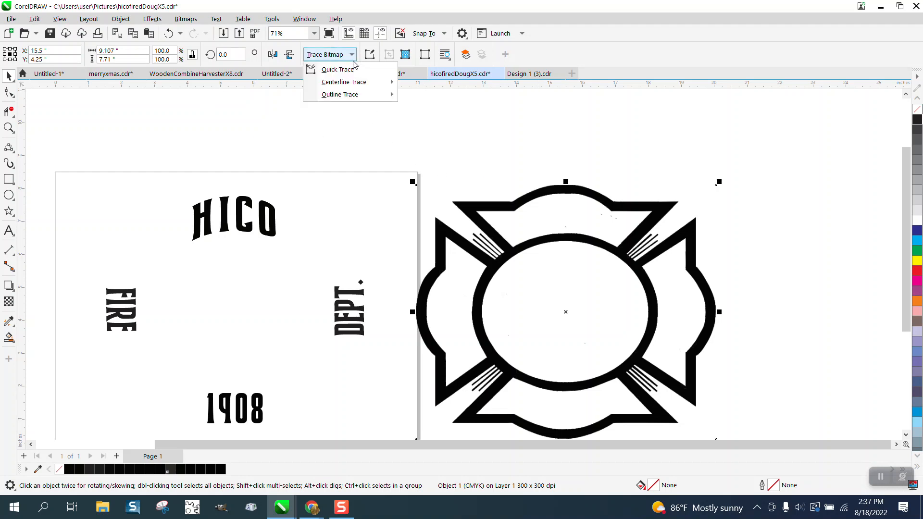
pyautogui.moveTo(347, 99)
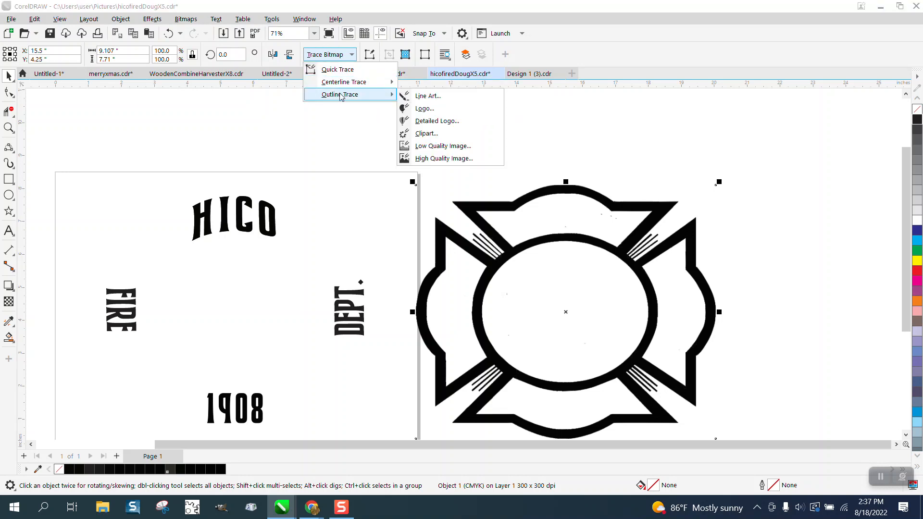
pyautogui.click(423, 136)
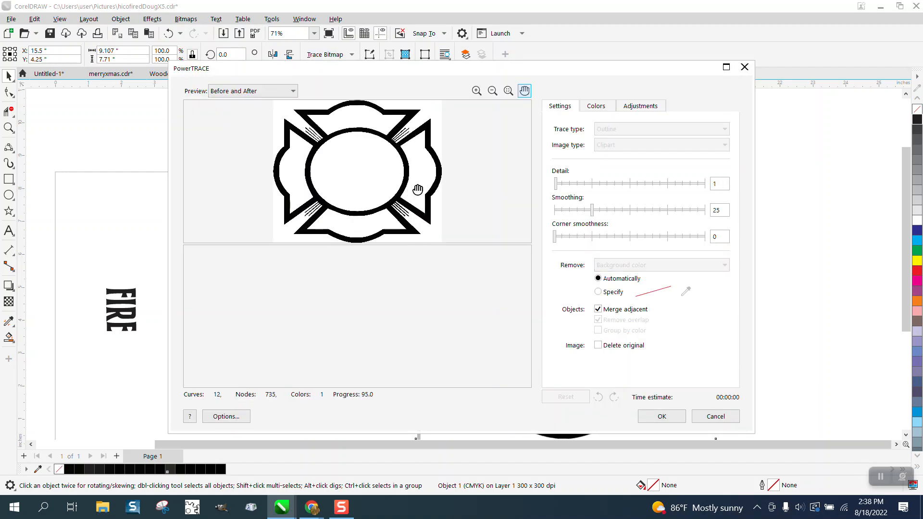
pyautogui.click(658, 417)
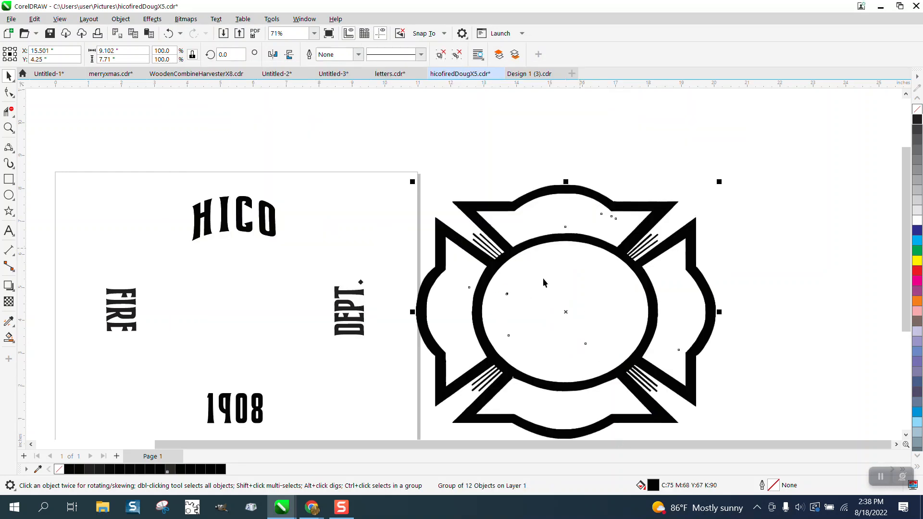
# Ungroup the traced emblem and move its main curve 10 inches to the right, off the original bitmap.
pyautogui.scroll(-2, 373, 219)
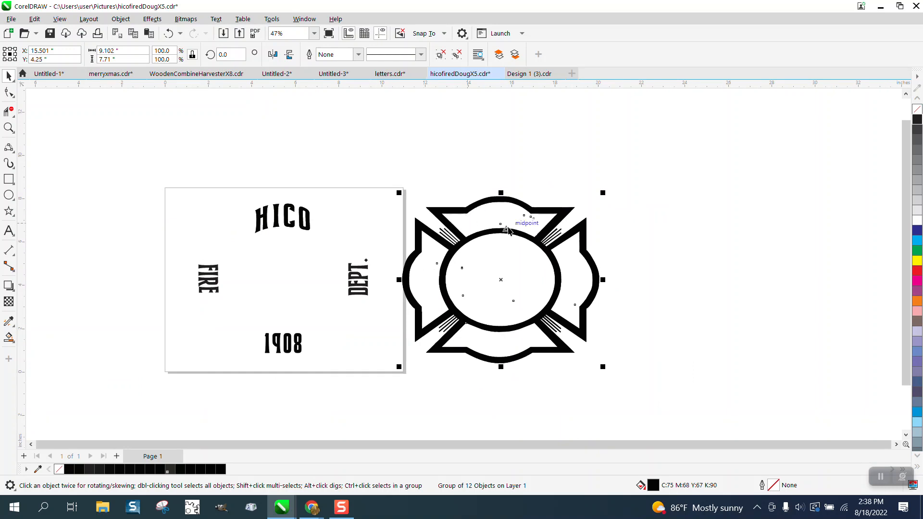
pyautogui.click(130, 22)
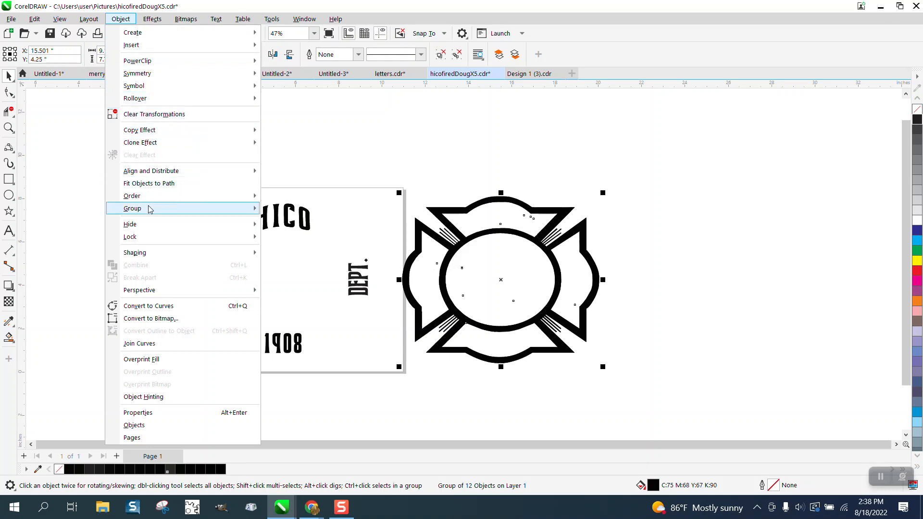
pyautogui.moveTo(150, 213)
pyautogui.click(290, 222)
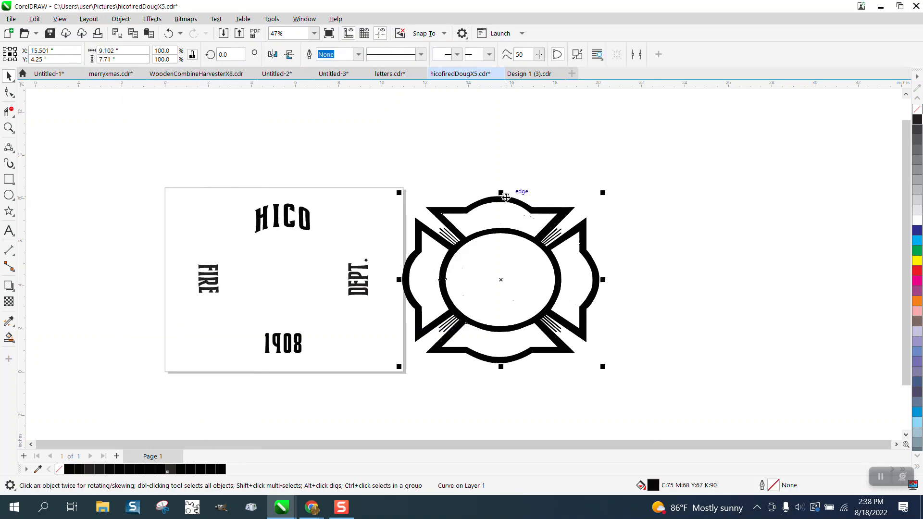
pyautogui.hotkey('ctrl', 'd')
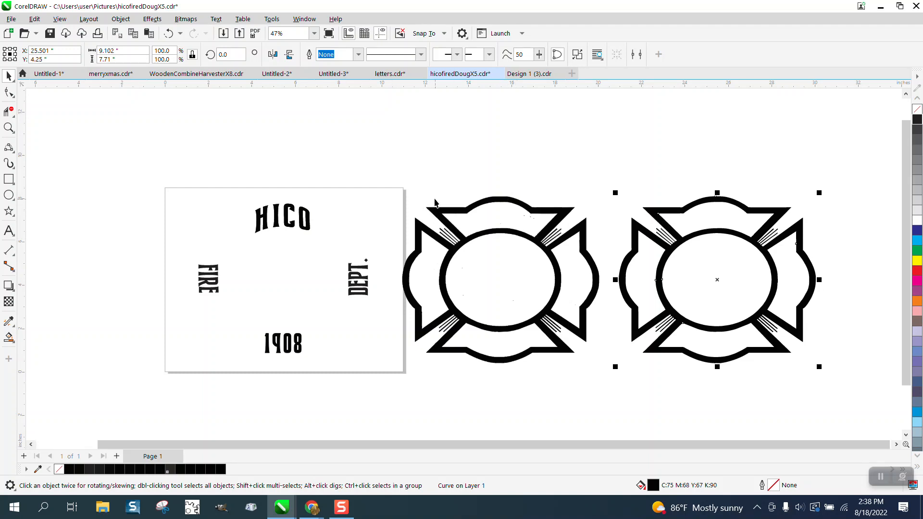
# Remove the fill from the separated emblem curve and give it a black outline.
pyautogui.moveTo(402, 180); pyautogui.dragTo(607, 382)
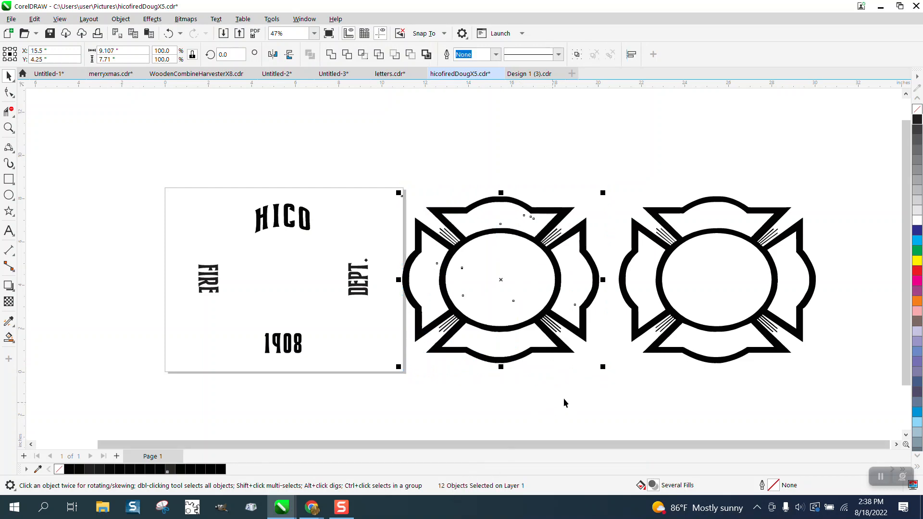
pyautogui.moveTo(606, 174); pyautogui.dragTo(719, 332)
pyautogui.moveTo(842, 397); pyautogui.dragTo(843, 396)
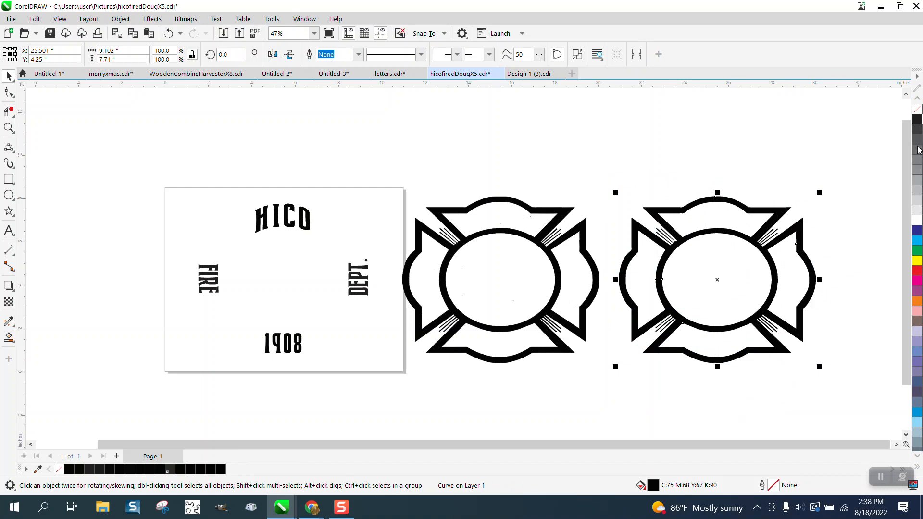
pyautogui.click(916, 110)
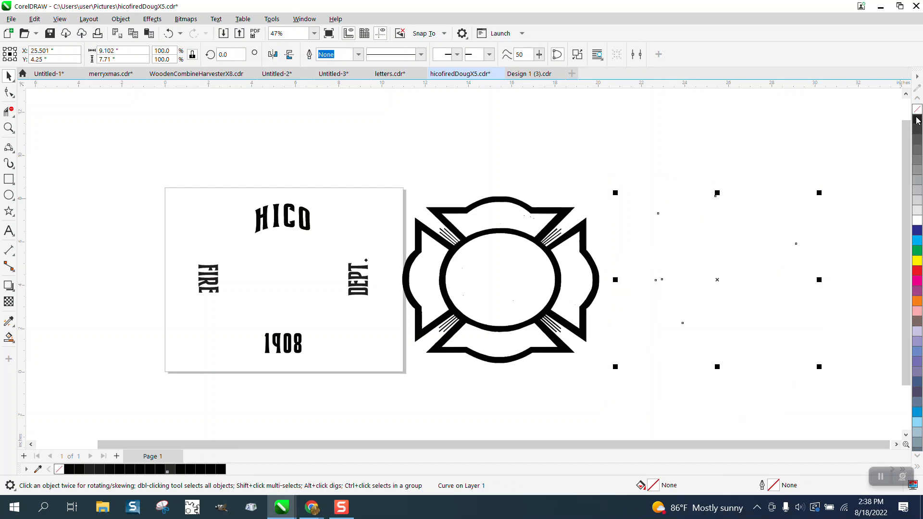
pyautogui.rightClick(917, 119)
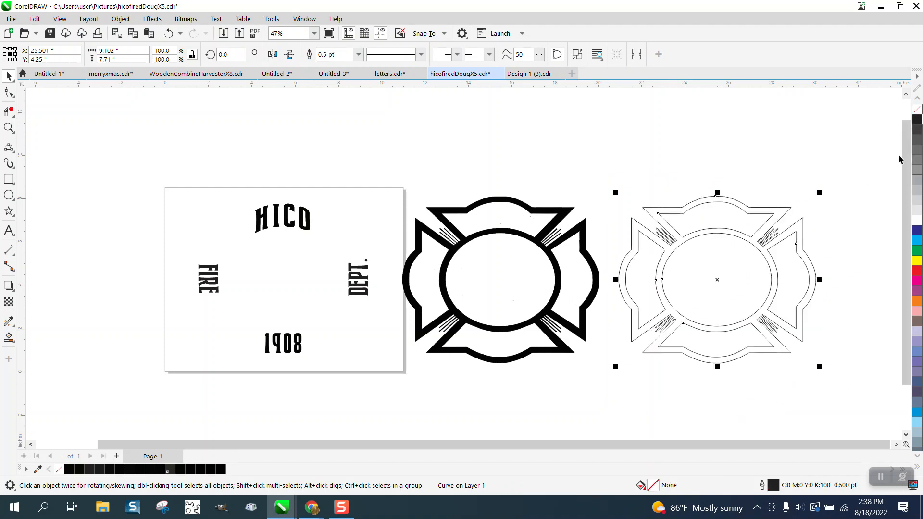
# Delete the uneven nodes on the top arc's inner edge and beside the outer corner at its right end.
pyautogui.click(10, 128)
pyautogui.moveTo(779, 236); pyautogui.dragTo(779, 236)
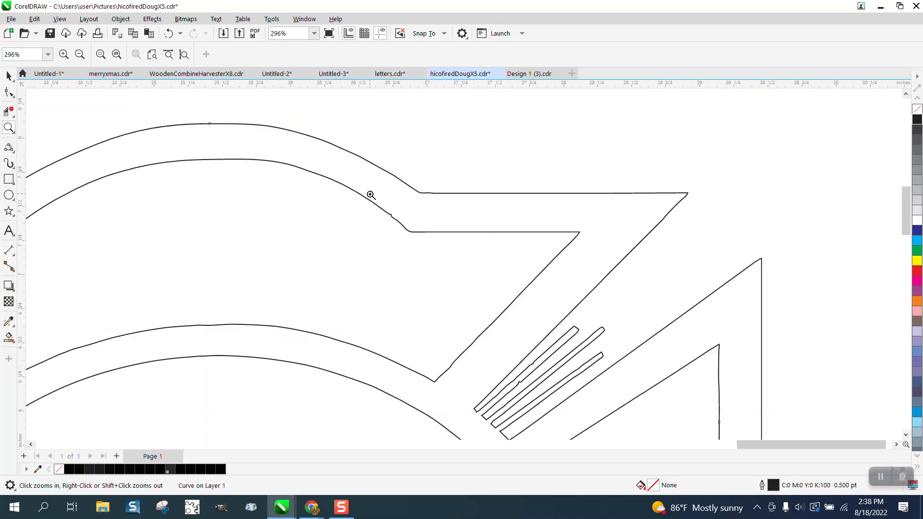
pyautogui.moveTo(371, 195); pyautogui.dragTo(490, 246)
pyautogui.click(9, 91)
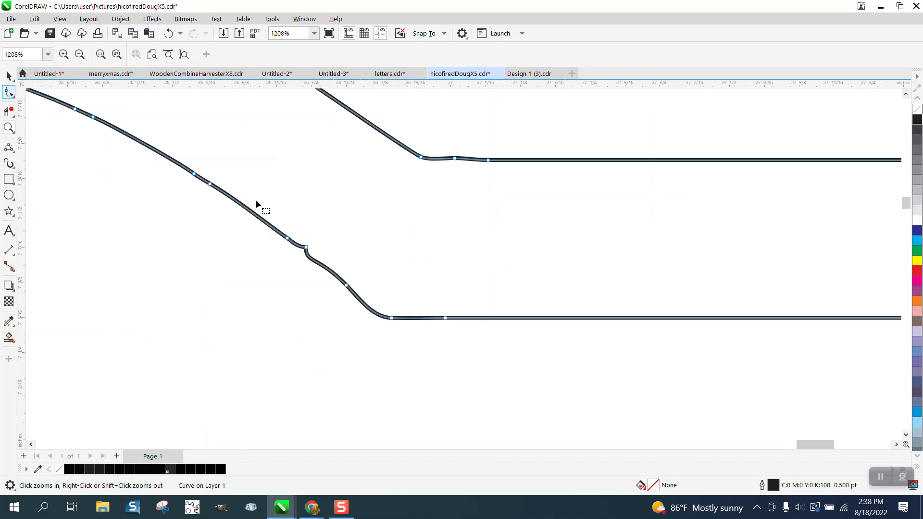
pyautogui.moveTo(333, 218); pyautogui.dragTo(253, 287)
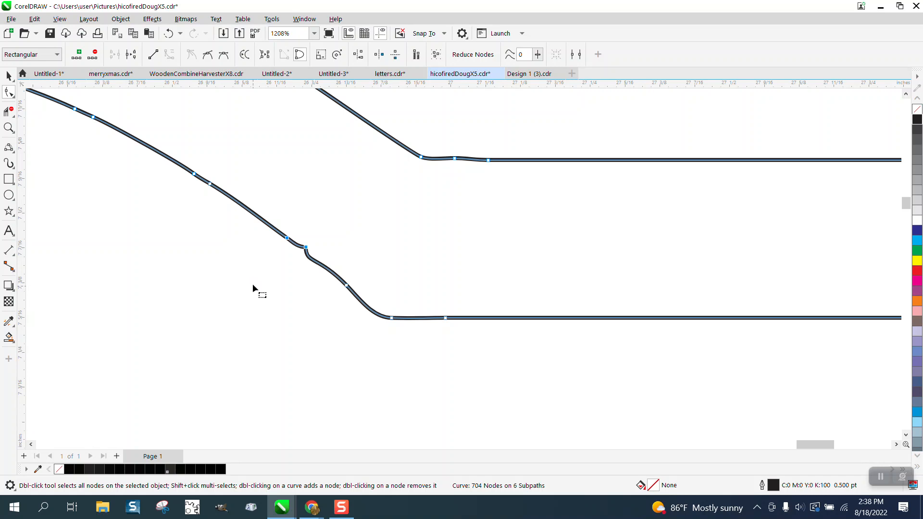
pyautogui.press('Delete')
pyautogui.moveTo(489, 168); pyautogui.dragTo(491, 170)
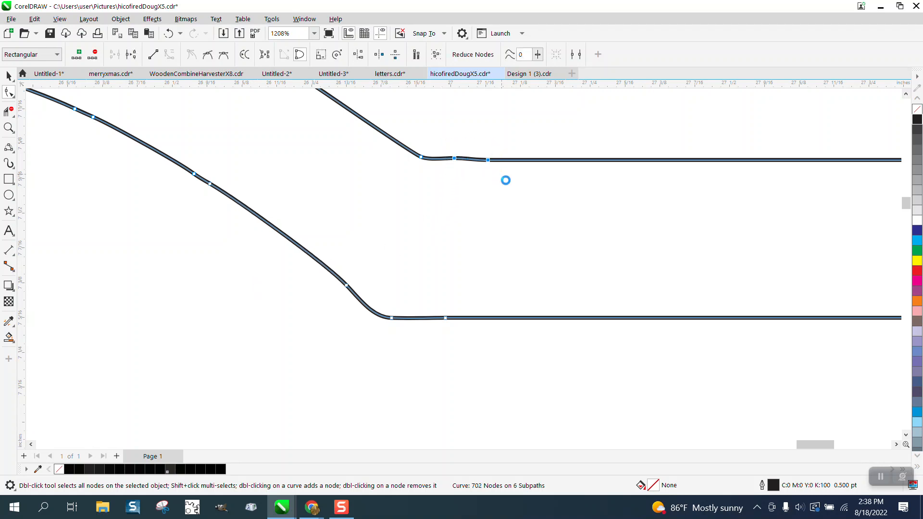
pyautogui.press('Delete')
# Delete the extra nodes along the inner diagonal edge at the right end of the emblem's top section.
pyautogui.scroll(-2, 445, 218)
pyautogui.scroll(-1, 443, 218)
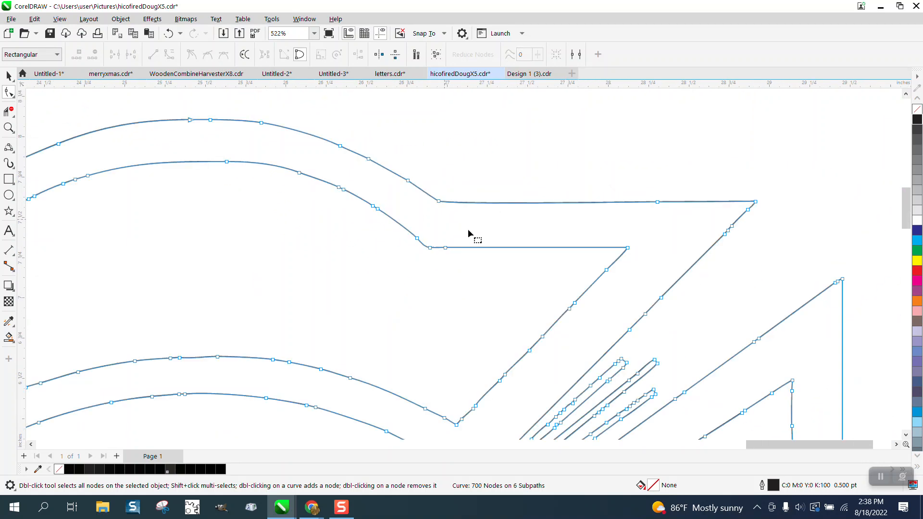
pyautogui.moveTo(544, 339); pyautogui.dragTo(517, 355)
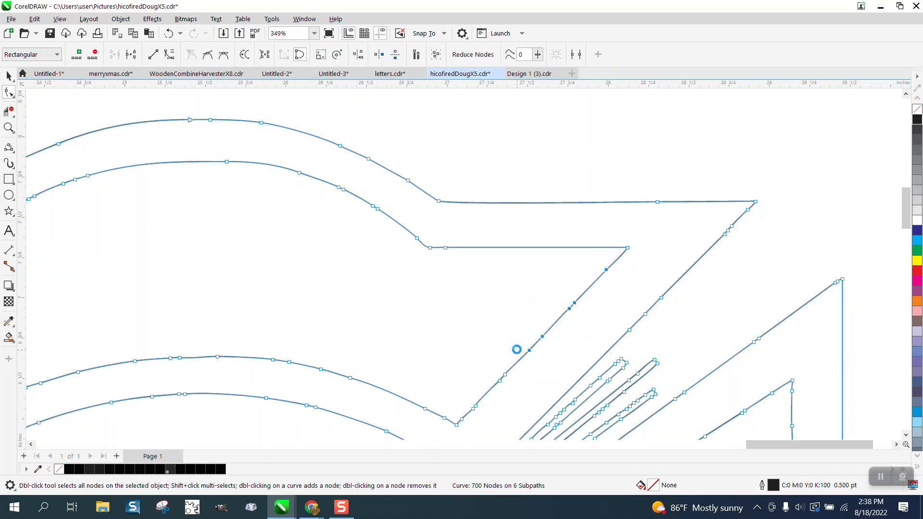
pyautogui.press('Delete')
pyautogui.moveTo(449, 345); pyautogui.dragTo(511, 415)
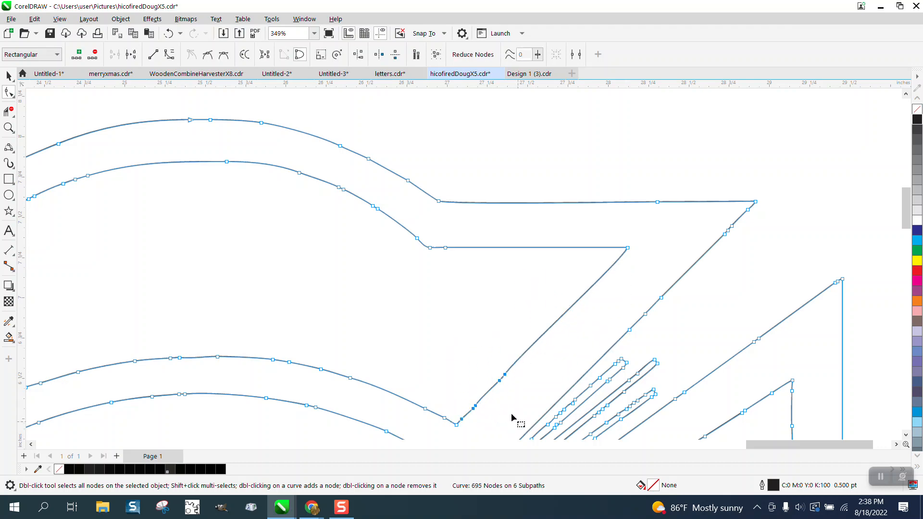
pyautogui.press('Delete')
# Delete the bumpy nodes in the middle of the uppermost stripe in the emblem's upper-right stripe group.
pyautogui.scroll(-1, 448, 310)
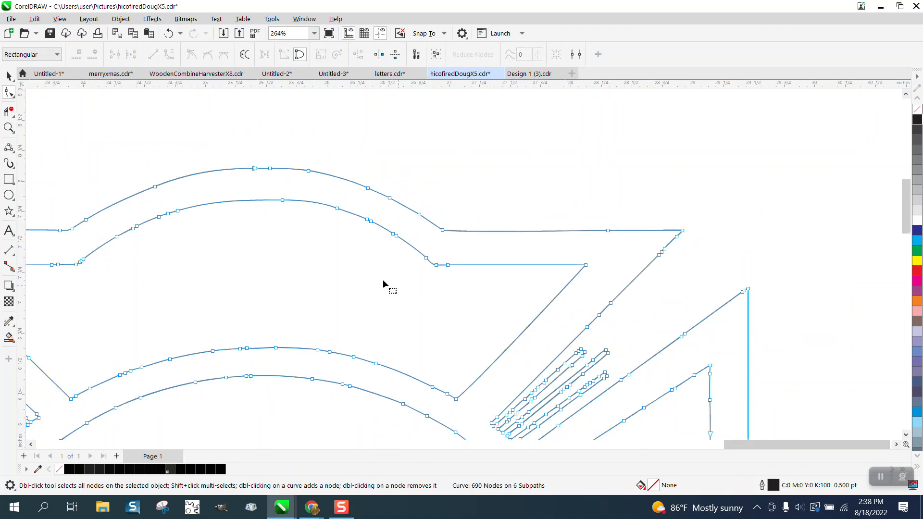
pyautogui.scroll(-2, 371, 271)
pyautogui.click(9, 127)
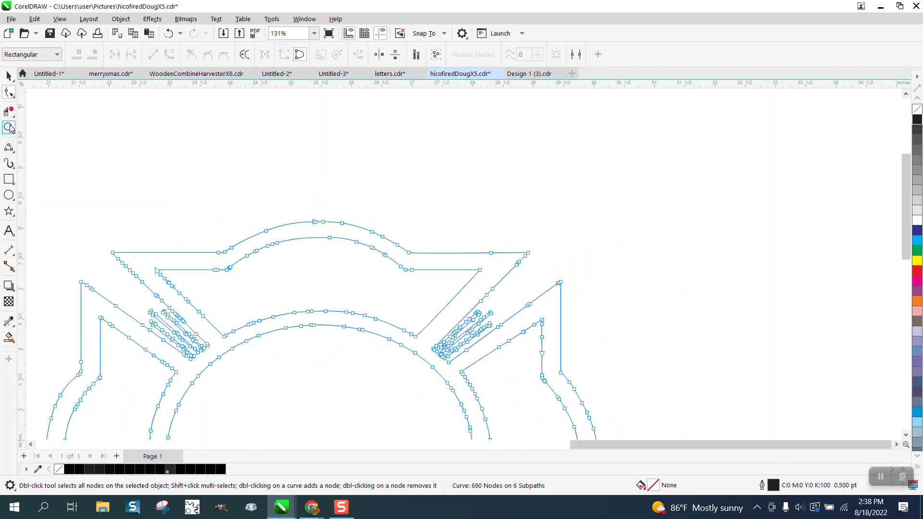
pyautogui.moveTo(484, 357); pyautogui.dragTo(510, 360)
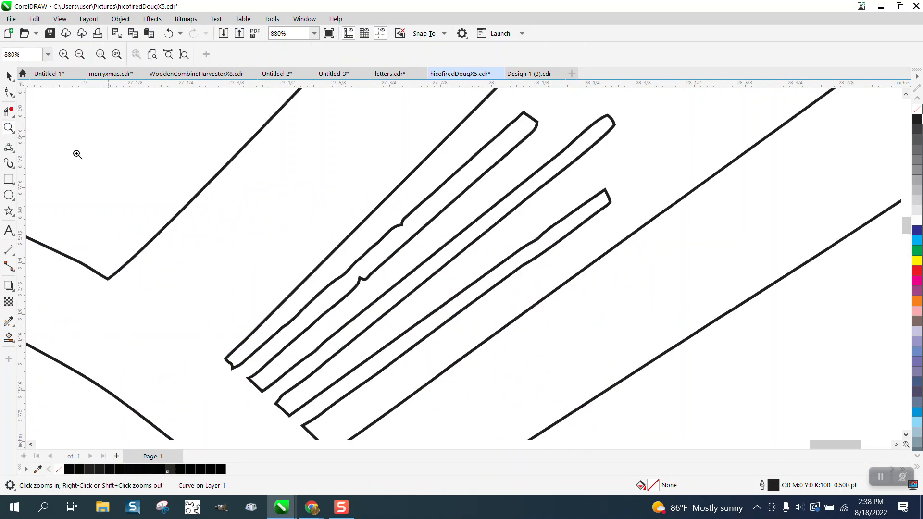
pyautogui.click(9, 92)
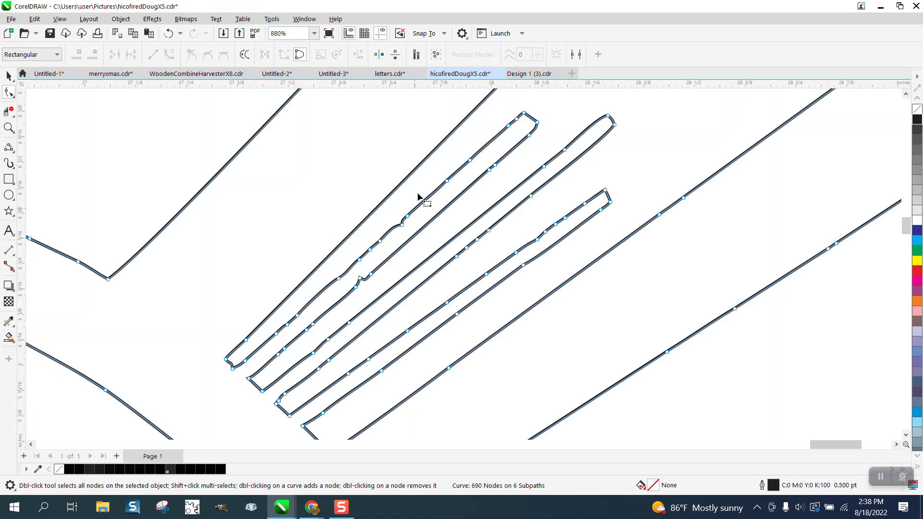
pyautogui.moveTo(418, 197); pyautogui.dragTo(322, 297)
pyautogui.press('Delete')
pyautogui.press('Delete')
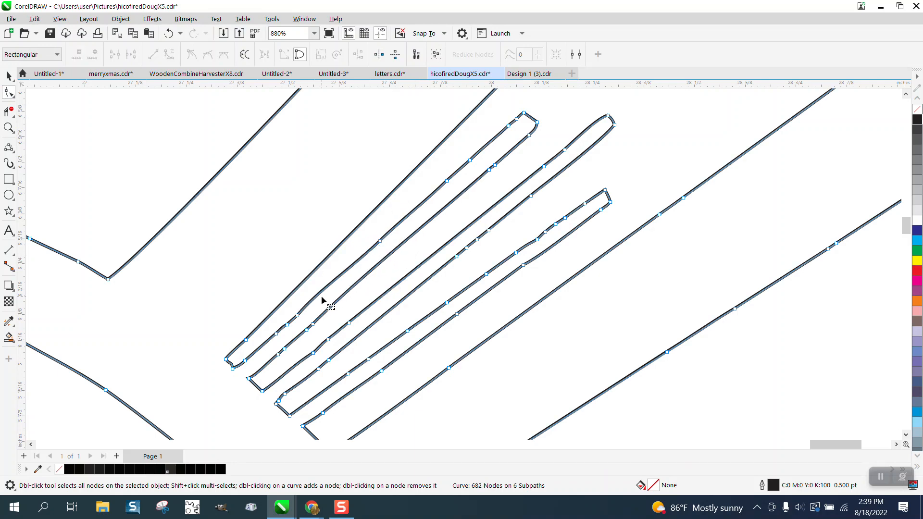
# Delete the remaining nodes along the middle portions of all the upper-right stripes.
pyautogui.scroll(-1, 321, 296)
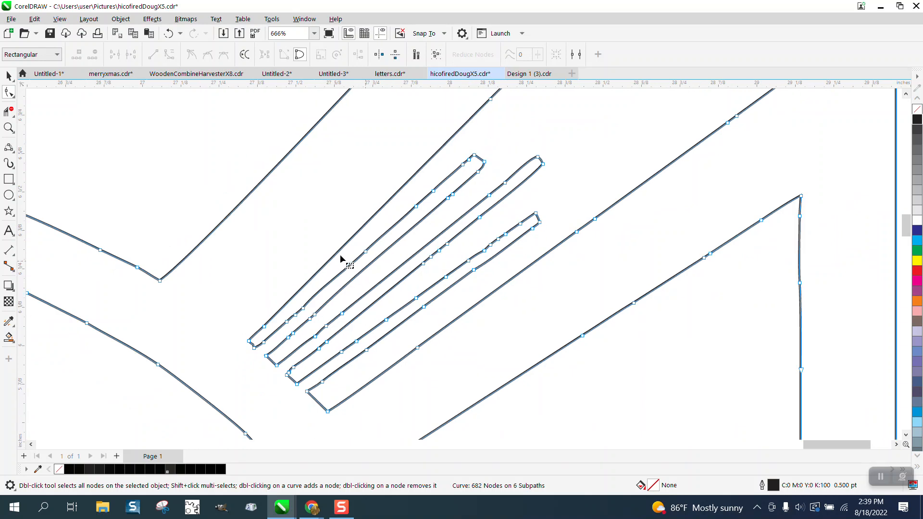
pyautogui.moveTo(292, 193)
pyautogui.mouseDown()
pyautogui.moveTo(346, 292)
pyautogui.moveTo(515, 363)
pyautogui.mouseUp()
pyautogui.press('Delete')
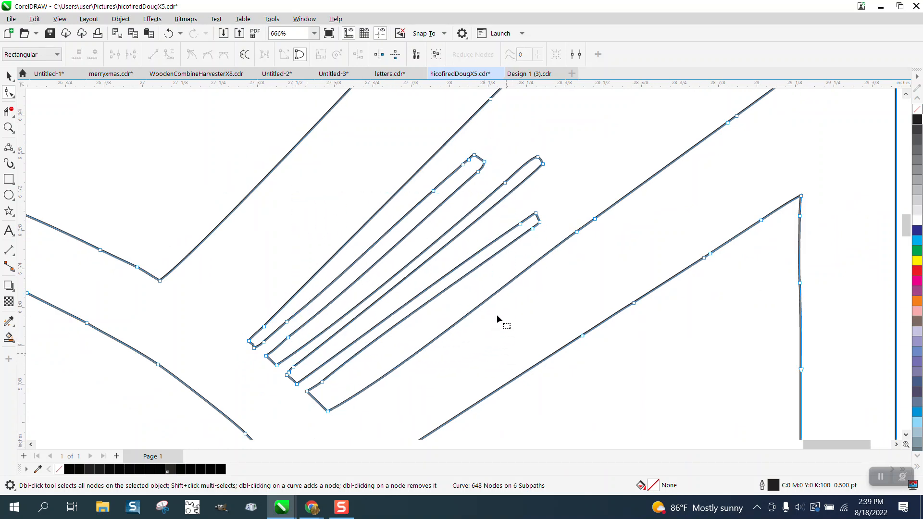
# Delete the surplus nodes beside the outer tips of the upper-right stripes, leaving their corner nodes.
pyautogui.scroll(-1, 511, 245)
pyautogui.doubleClick(475, 182)
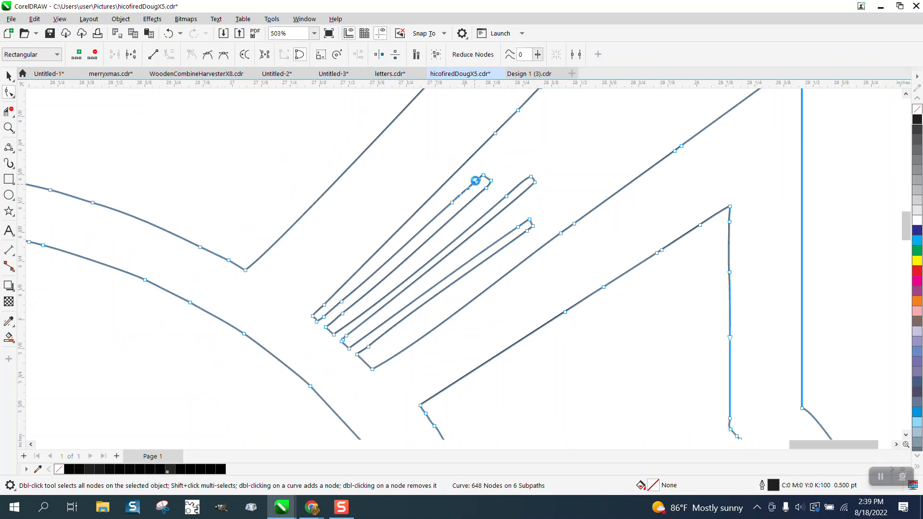
pyautogui.doubleClick(478, 181)
pyautogui.doubleClick(505, 196)
pyautogui.doubleClick(507, 197)
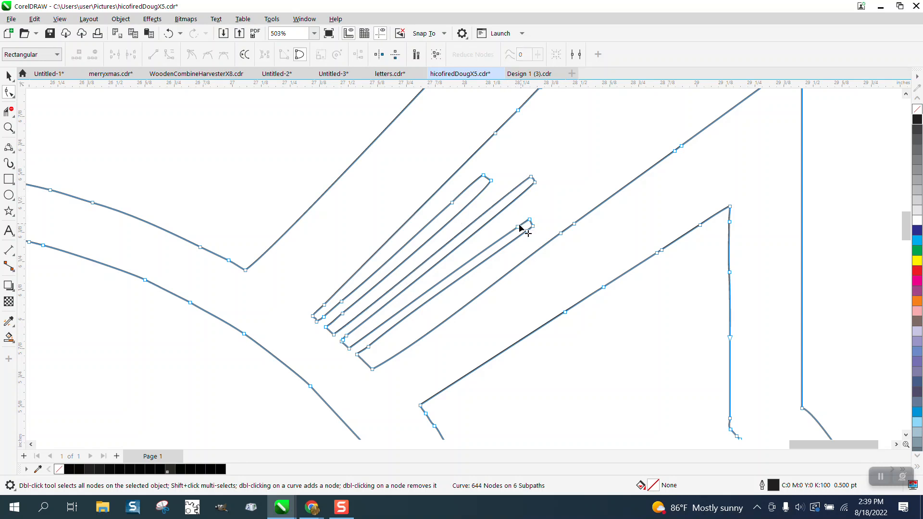
pyautogui.click(529, 231)
pyautogui.doubleClick(527, 231)
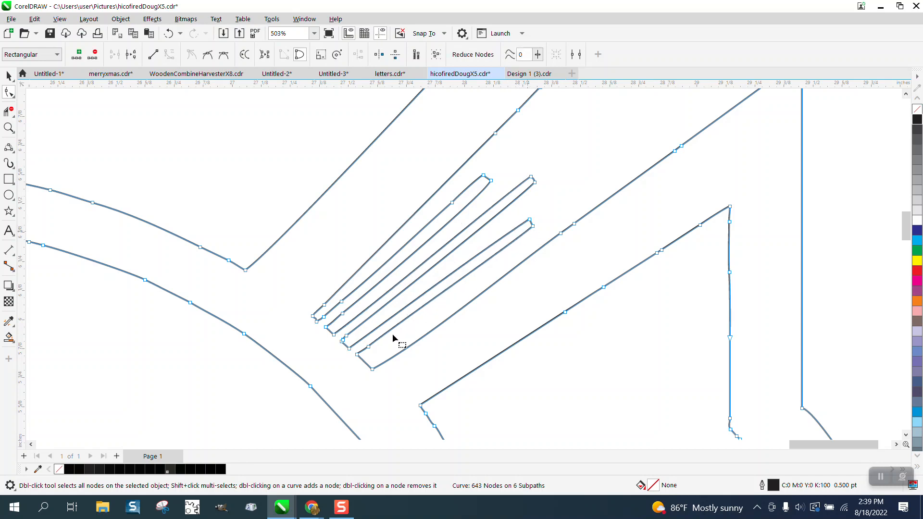
# Delete the surplus nodes beside the inner ends of the upper-right stripes, near the central ring.
pyautogui.doubleClick(368, 346)
pyautogui.doubleClick(346, 336)
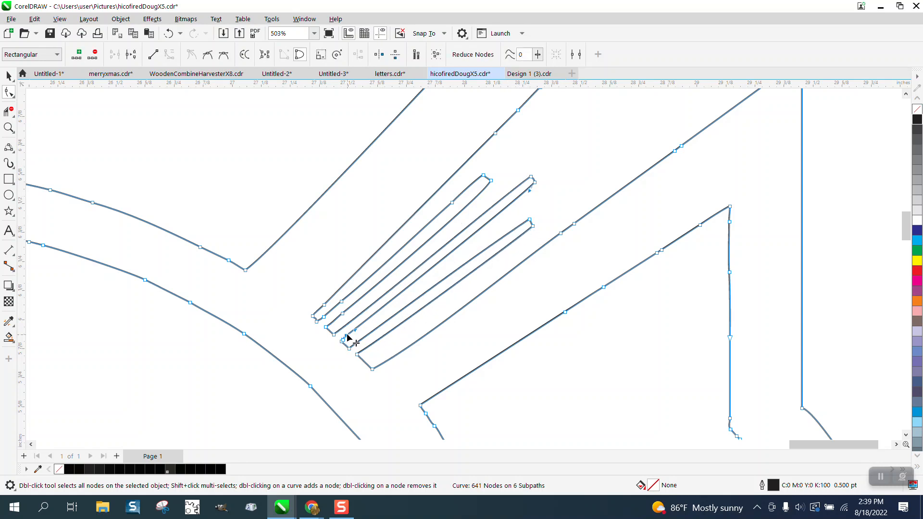
pyautogui.doubleClick(342, 313)
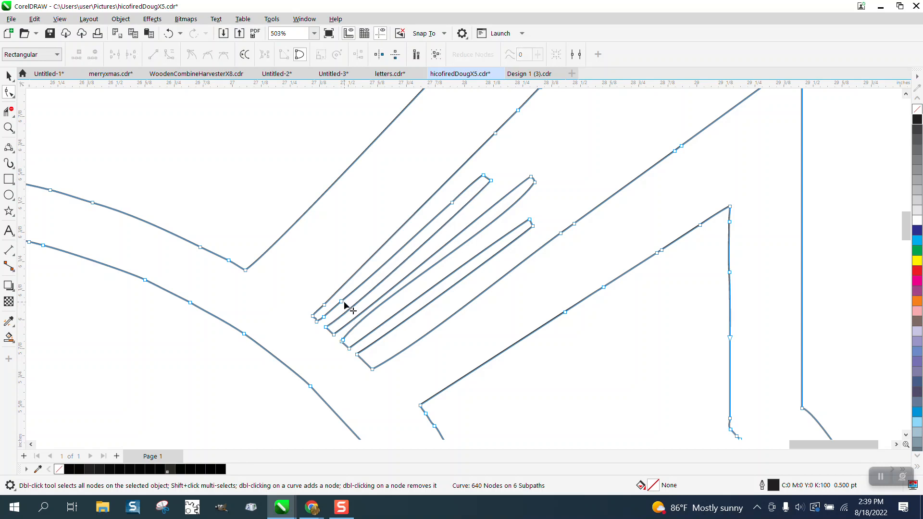
pyautogui.doubleClick(323, 316)
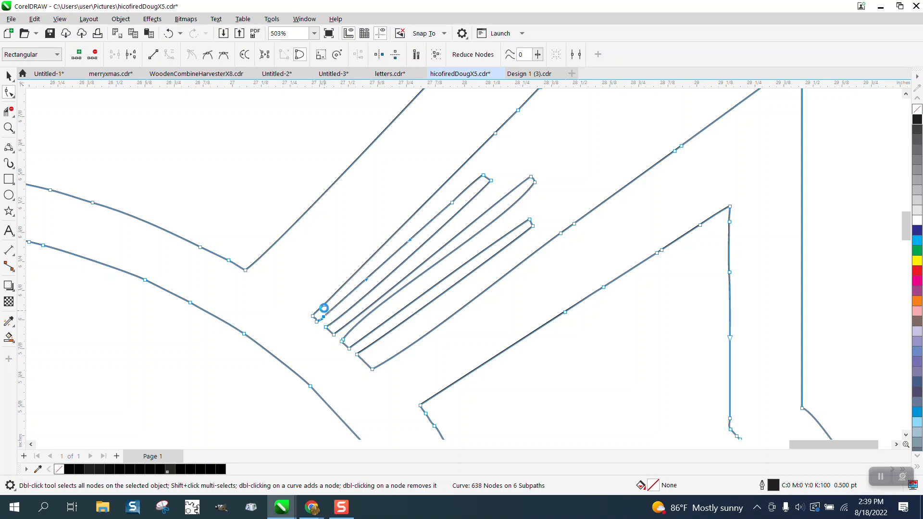
pyautogui.doubleClick(324, 305)
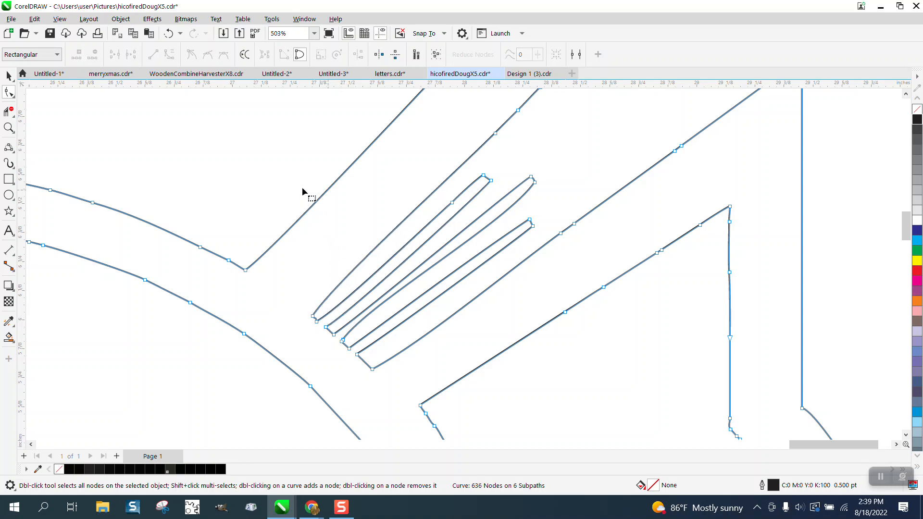
# Delete the leftover node on the uppermost stripe's edge and convert the segments of the upper-right stripe group to straight lines.
pyautogui.moveTo(298, 151); pyautogui.dragTo(541, 400)
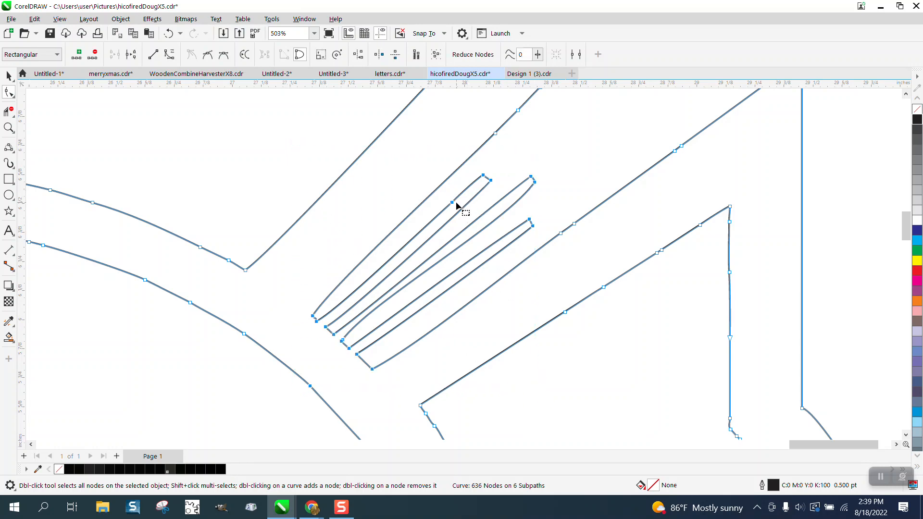
pyautogui.click(428, 179)
pyautogui.click(452, 202)
pyautogui.press('Delete')
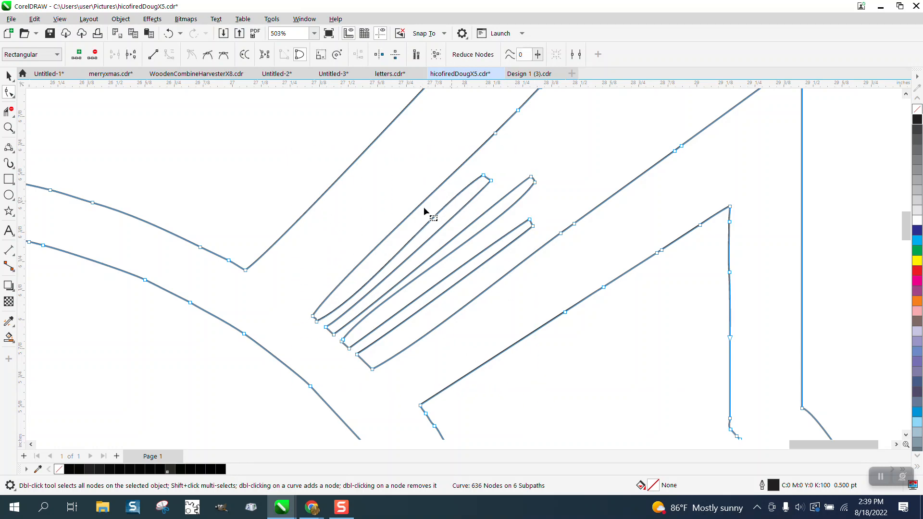
pyautogui.moveTo(277, 143)
pyautogui.mouseDown()
pyautogui.moveTo(488, 373)
pyautogui.moveTo(624, 428)
pyautogui.mouseUp()
pyautogui.rightClick(510, 245)
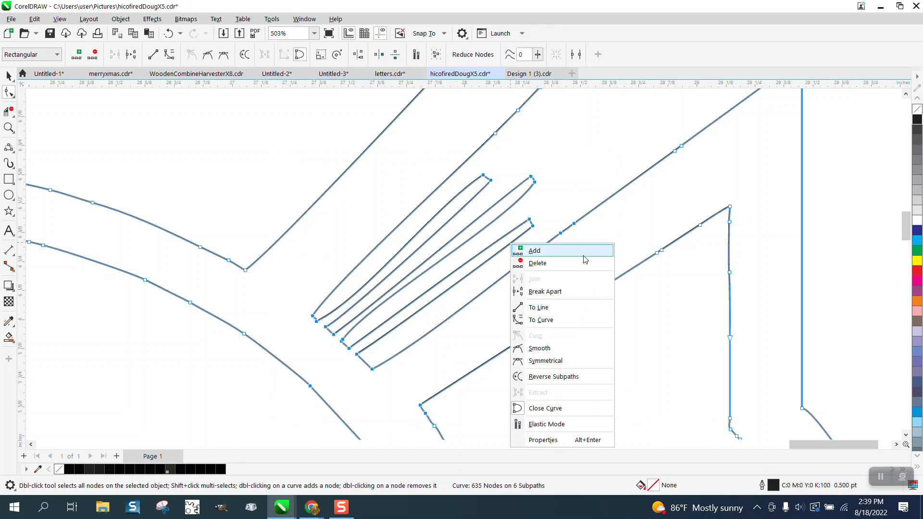
pyautogui.click(551, 308)
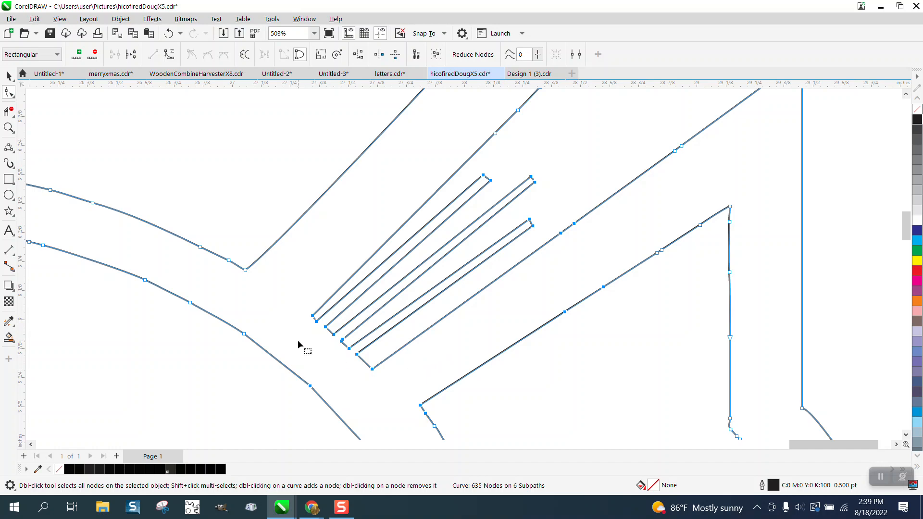
# Examine the whole emblem outline and the stripe group and edges at its lower right for unevenness.
pyautogui.scroll(-5, 289, 317)
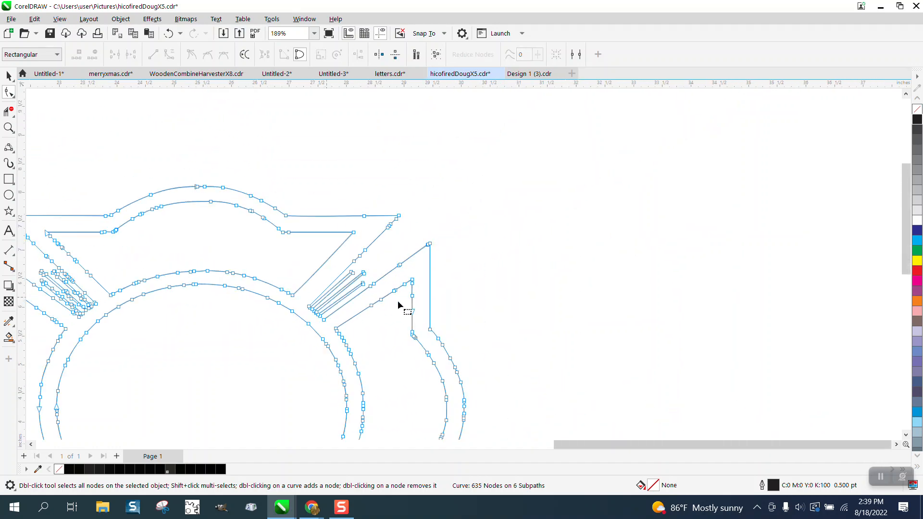
pyautogui.scroll(-4, 405, 309)
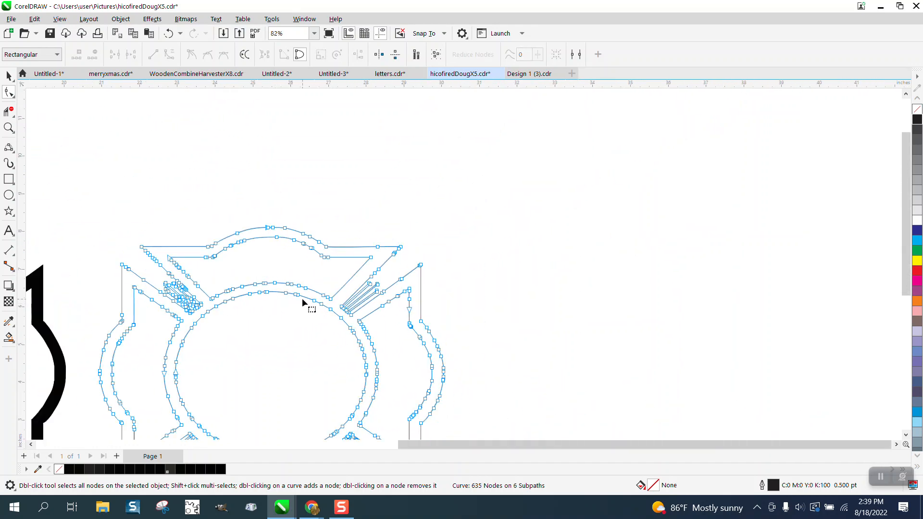
pyautogui.scroll(-3, 303, 303)
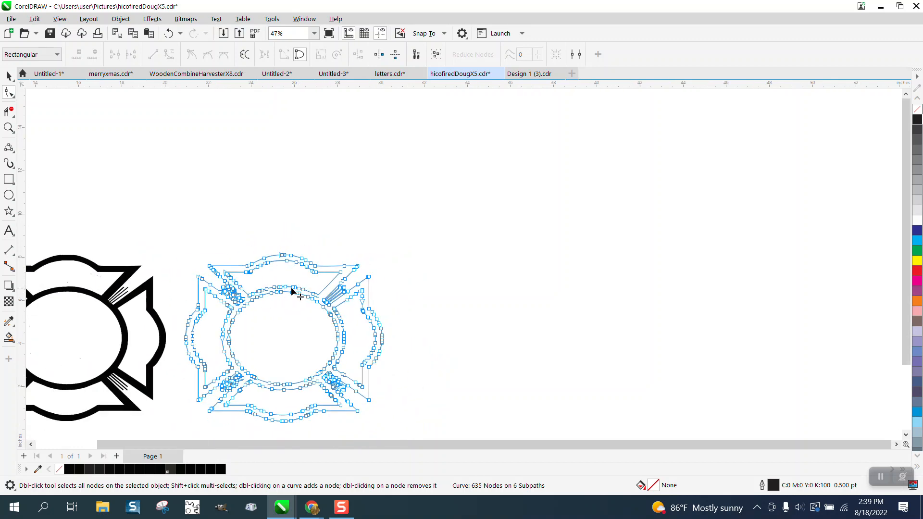
pyautogui.click(9, 128)
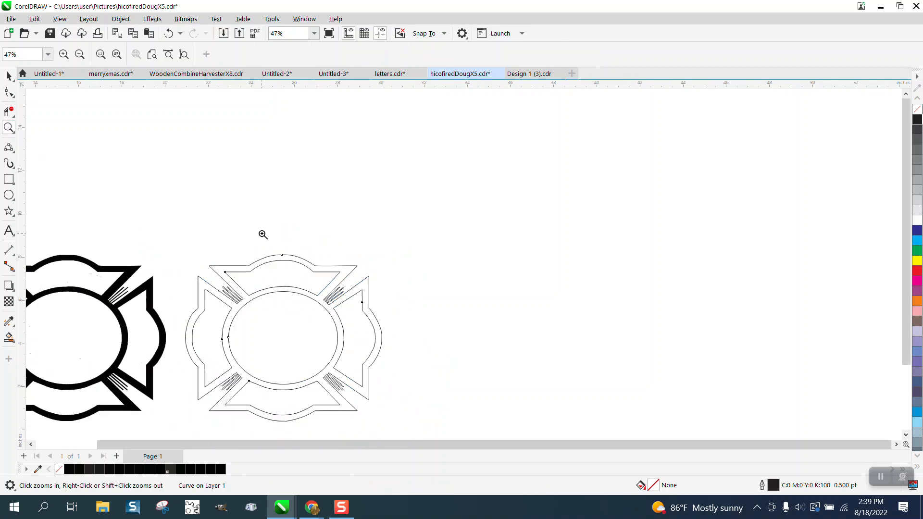
pyautogui.moveTo(486, 445); pyautogui.dragTo(485, 446)
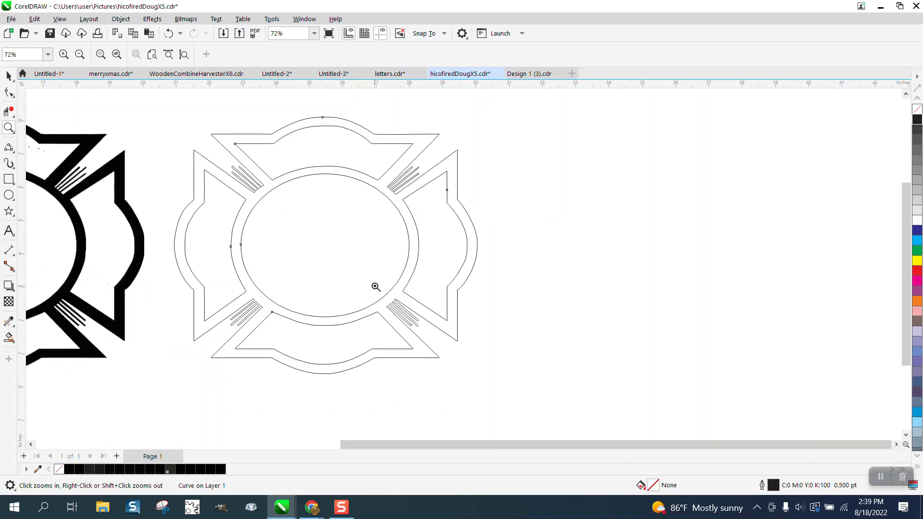
pyautogui.moveTo(376, 287); pyautogui.dragTo(467, 343)
pyautogui.scroll(-6, 466, 343)
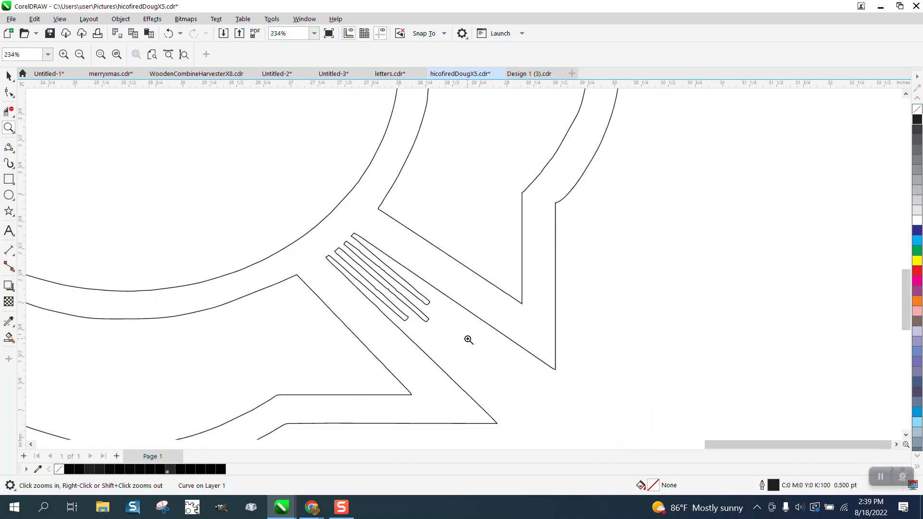
pyautogui.scroll(-2, 490, 327)
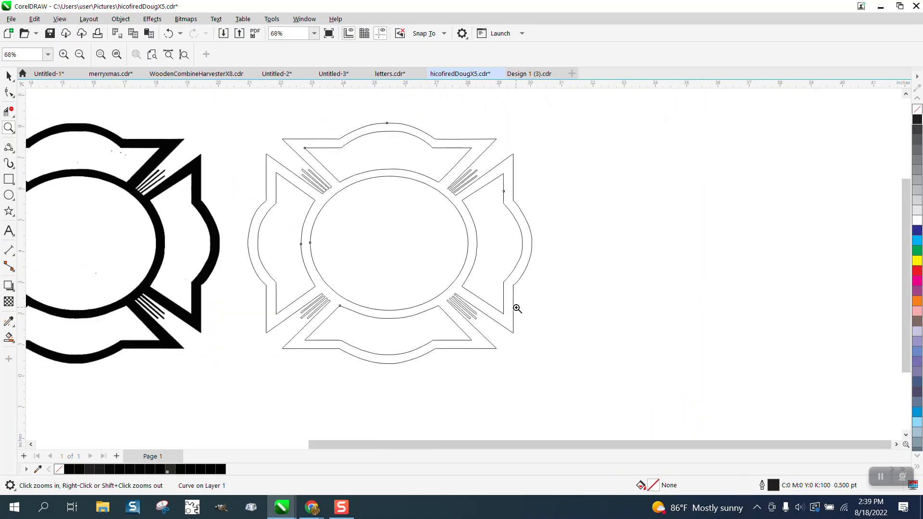
# Smart Fill the emblem outline in black with no outline and move the filled copy about 20 inches left around the text.
pyautogui.click(9, 77)
pyautogui.click(9, 321)
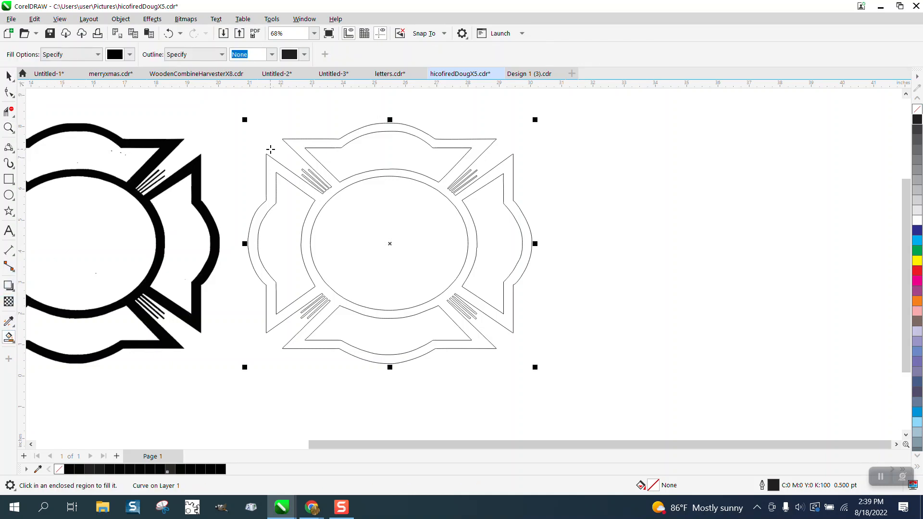
pyautogui.click(311, 146)
pyautogui.scroll(-3, 582, 171)
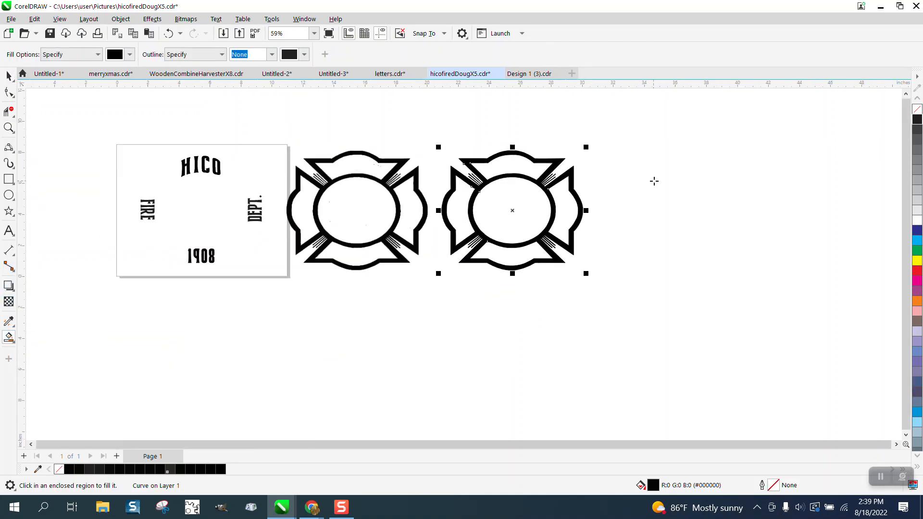
pyautogui.press('Left')
pyautogui.press('Left')
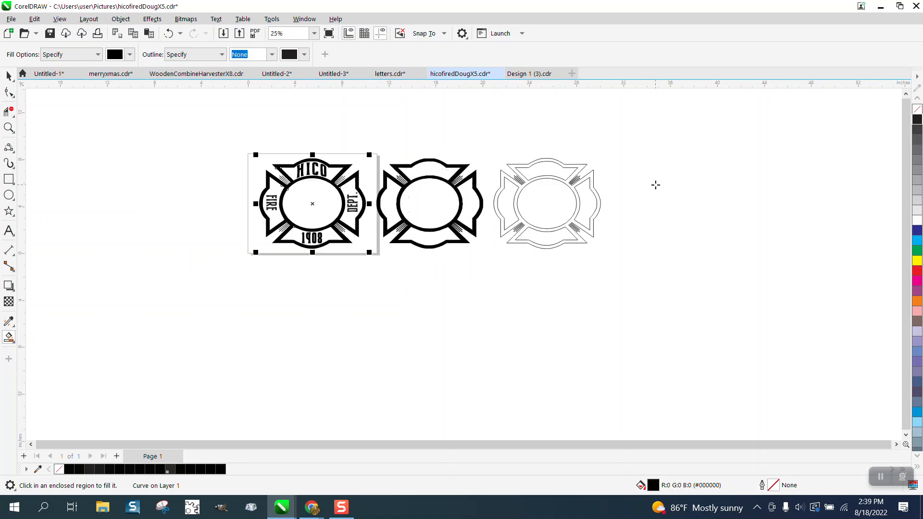
# Inspect the filled emblem's top arc and right diagonal edge around the HICO lettering up close.
pyautogui.click(9, 127)
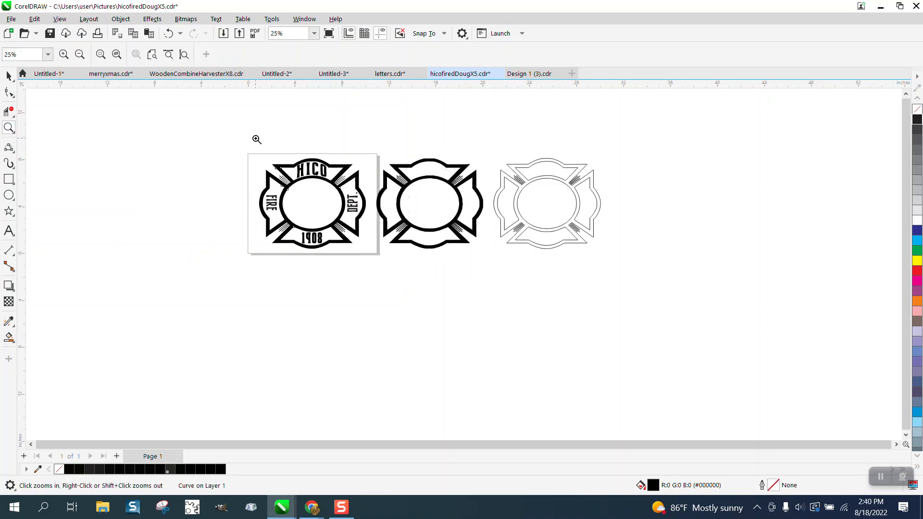
pyautogui.moveTo(432, 253); pyautogui.dragTo(432, 254)
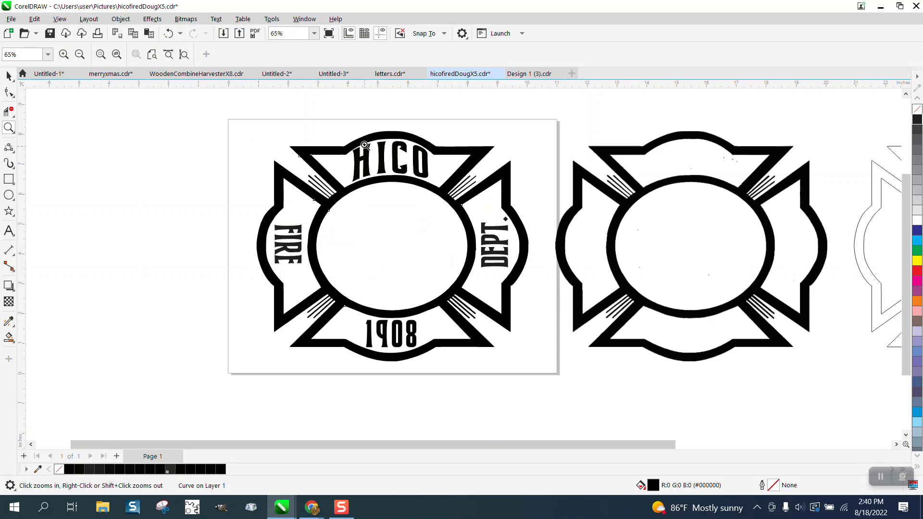
pyautogui.moveTo(364, 124); pyautogui.dragTo(443, 159)
pyautogui.scroll(-5, 497, 196)
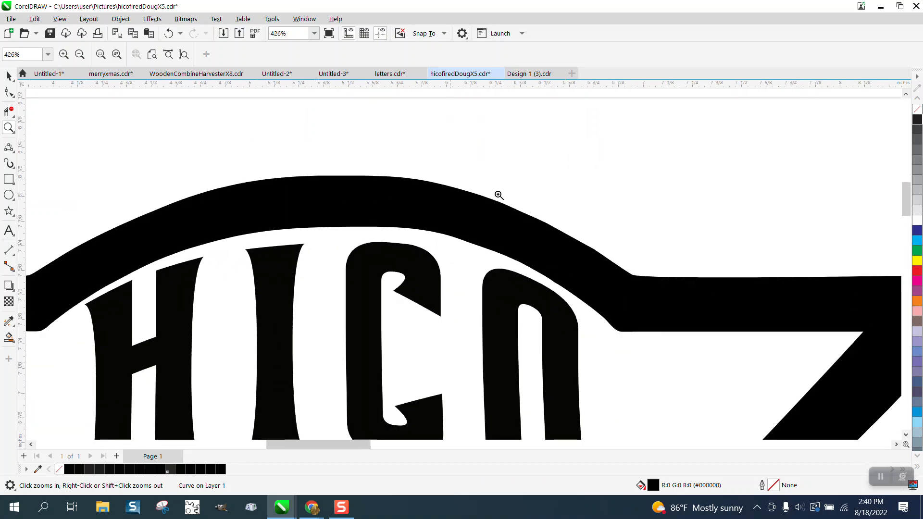
pyautogui.scroll(2, 576, 276)
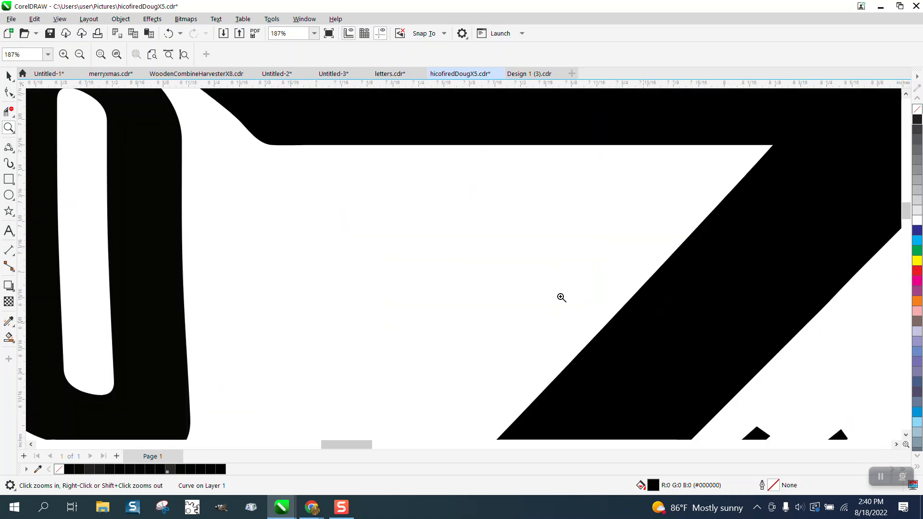
# Inspect the upper part of the middle traced emblem for stray specks and uneven edges, comparing it with the neighbouring copies.
pyautogui.scroll(-6, 560, 298)
pyautogui.moveTo(543, 192); pyautogui.dragTo(686, 252)
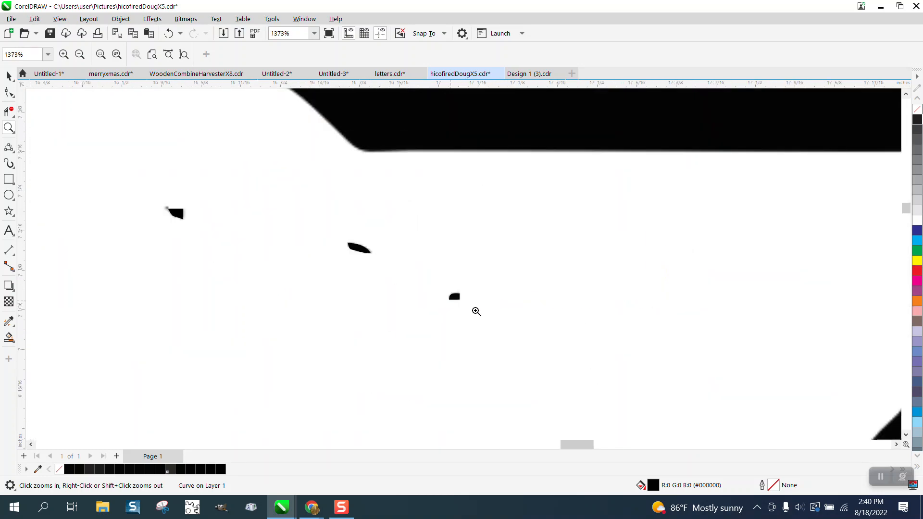
pyautogui.scroll(-3, 295, 231)
pyautogui.scroll(-1, 310, 226)
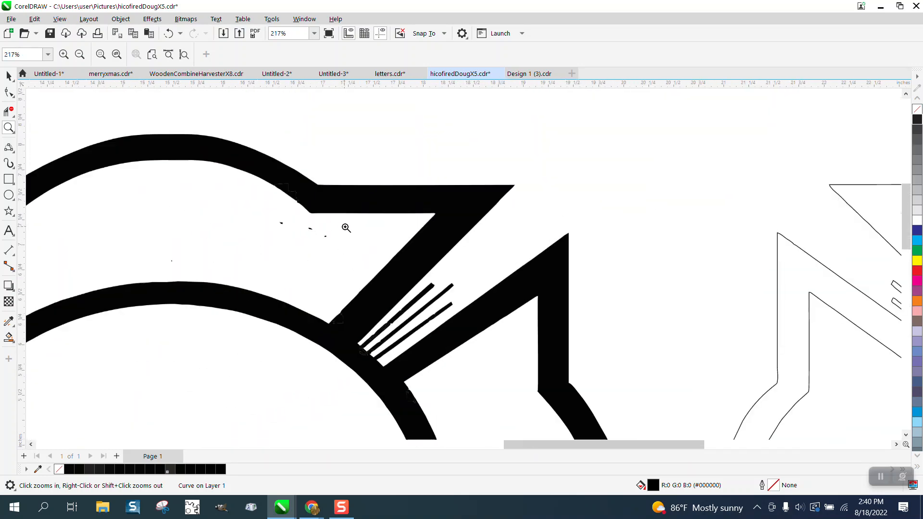
pyautogui.scroll(-2, 347, 227)
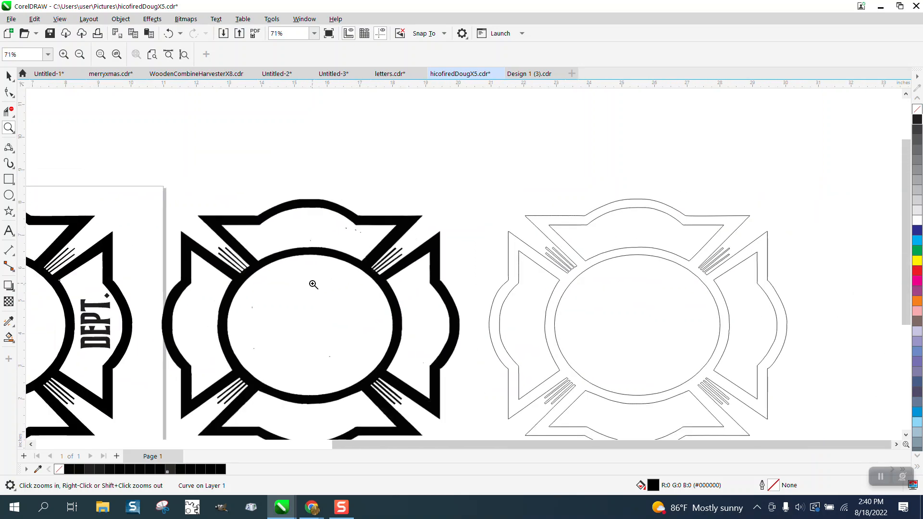
pyautogui.scroll(-1, 311, 212)
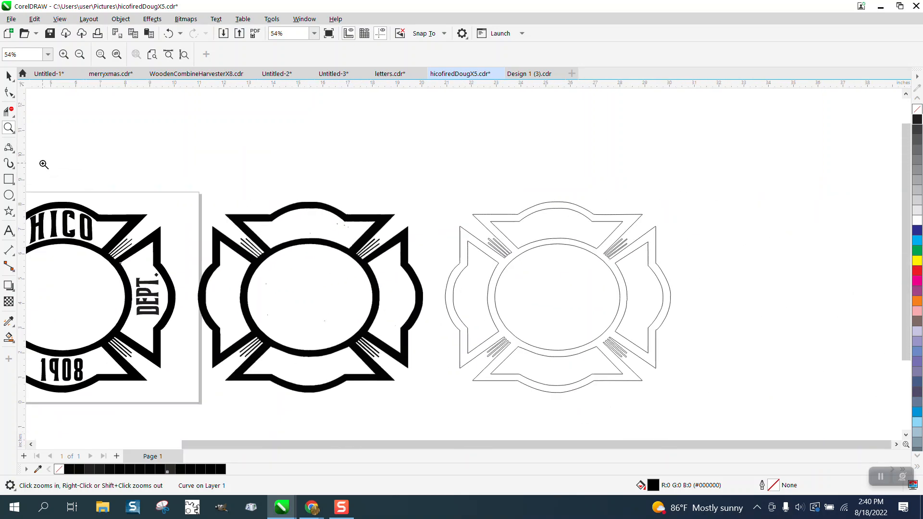
# Draw a yellow-filled rectangle about 9.32 by 8.57 inches around the middle emblem and send it behind the artwork.
pyautogui.moveTo(199, 195)
pyautogui.mouseDown()
pyautogui.moveTo(260, 353)
pyautogui.moveTo(423, 412)
pyautogui.moveTo(438, 407)
pyautogui.mouseUp()
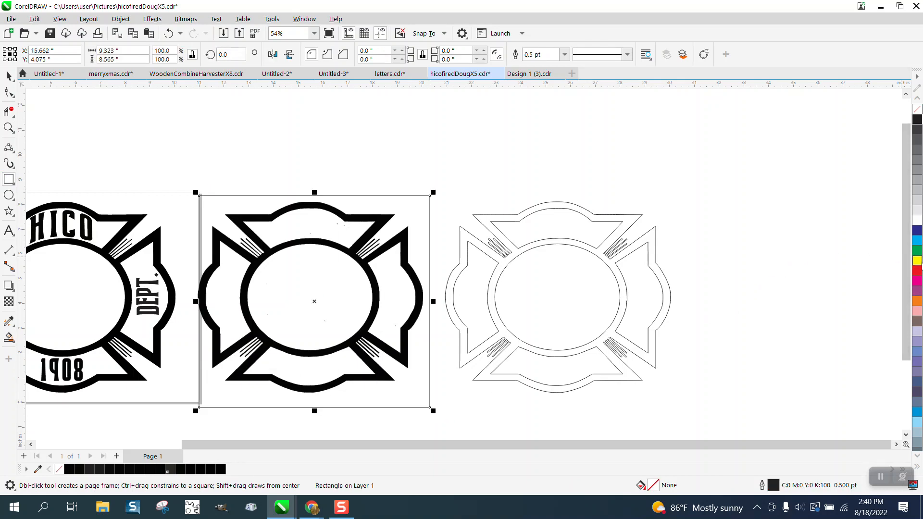
pyautogui.click(917, 261)
pyautogui.click(121, 19)
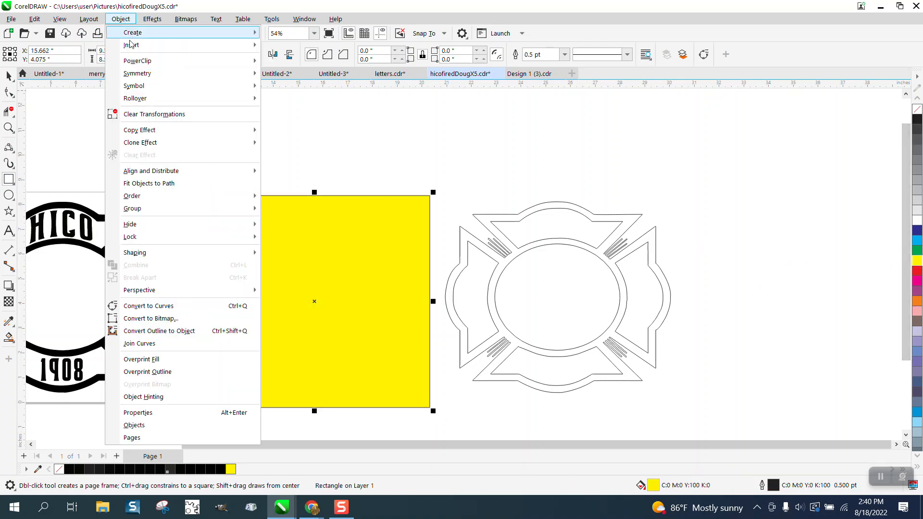
pyautogui.click(275, 217)
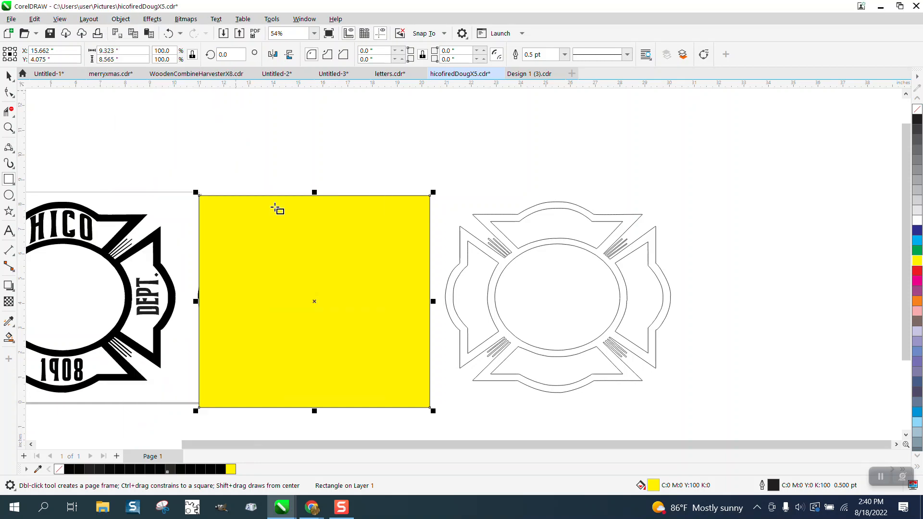
# Examine the middle emblem's upper arc and stripes against the yellow background, and the finished emblem with its lettering.
pyautogui.click(9, 127)
pyautogui.click(323, 217)
pyautogui.moveTo(473, 276); pyautogui.dragTo(548, 312)
pyautogui.scroll(-4, 367, 249)
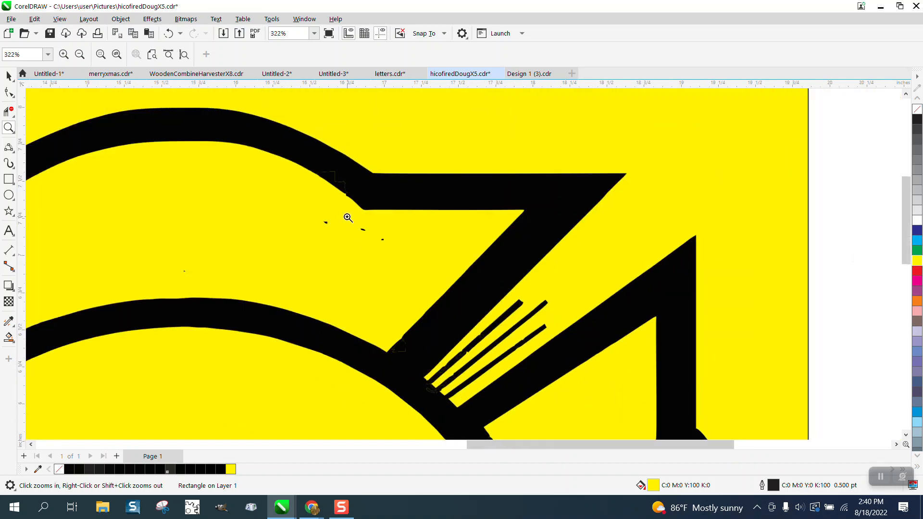
pyautogui.scroll(-6, 348, 218)
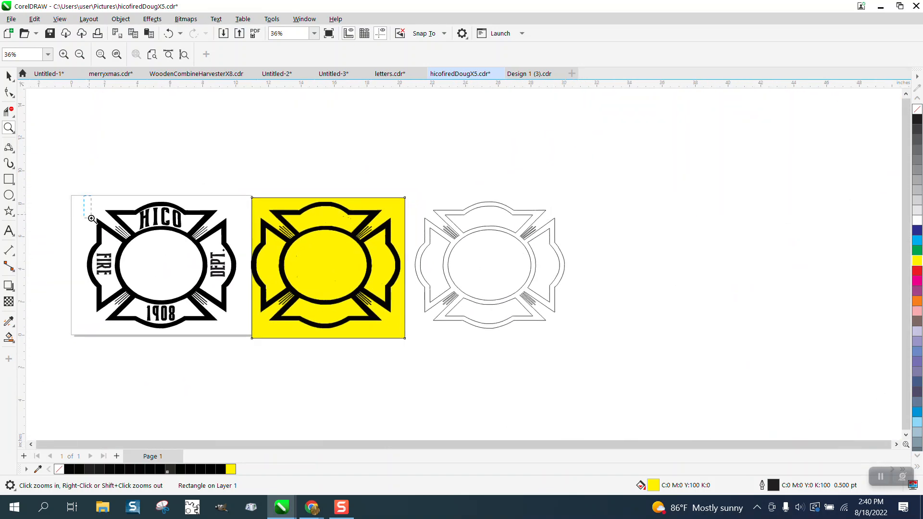
pyautogui.moveTo(261, 335); pyautogui.dragTo(261, 336)
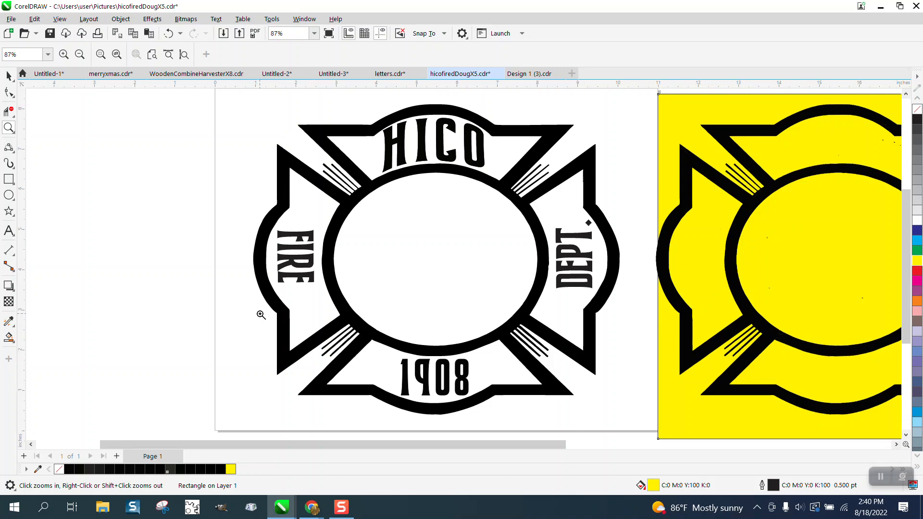